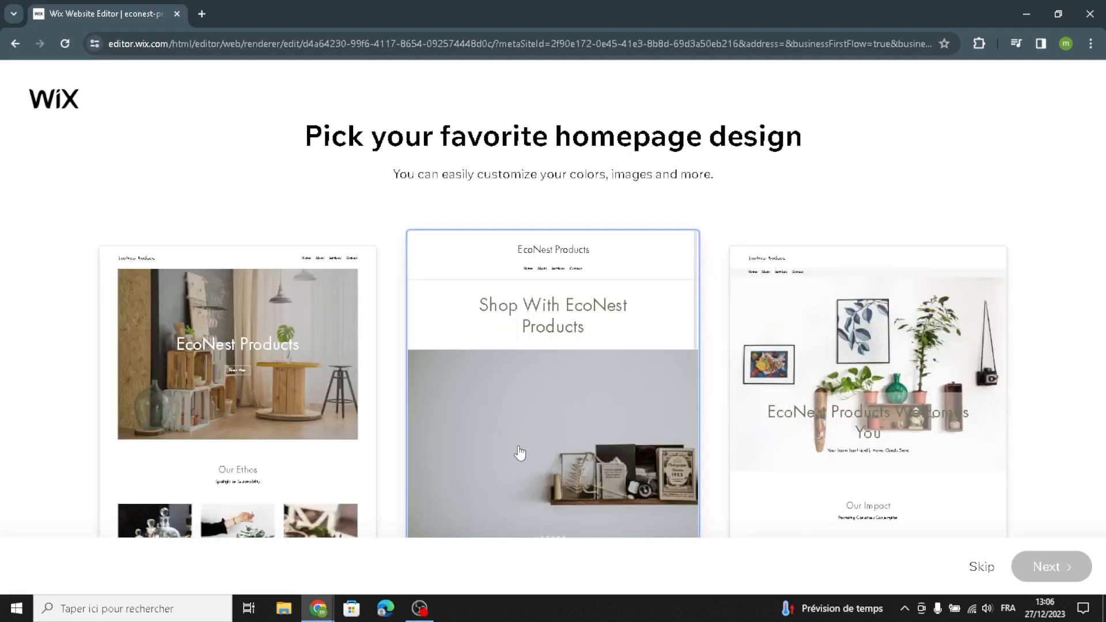
- Preview the middle homepage design, "Shop With EcoNest Products", then choose it and continue
scroll(548, 400, down, 7)
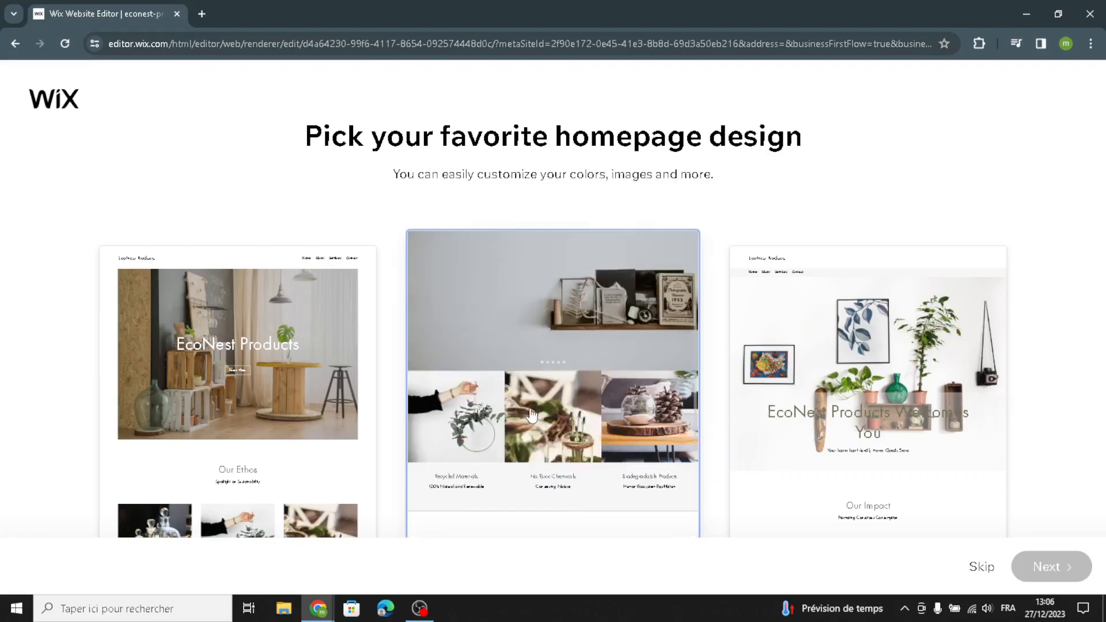
scroll(516, 403, up, 3)
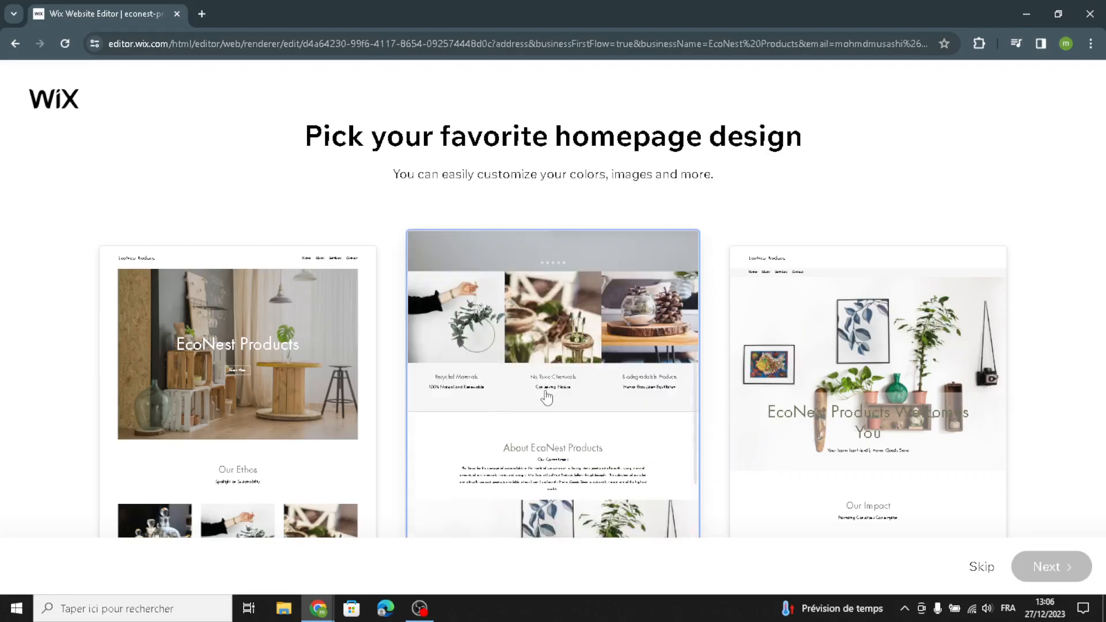
click(542, 386)
click(1049, 568)
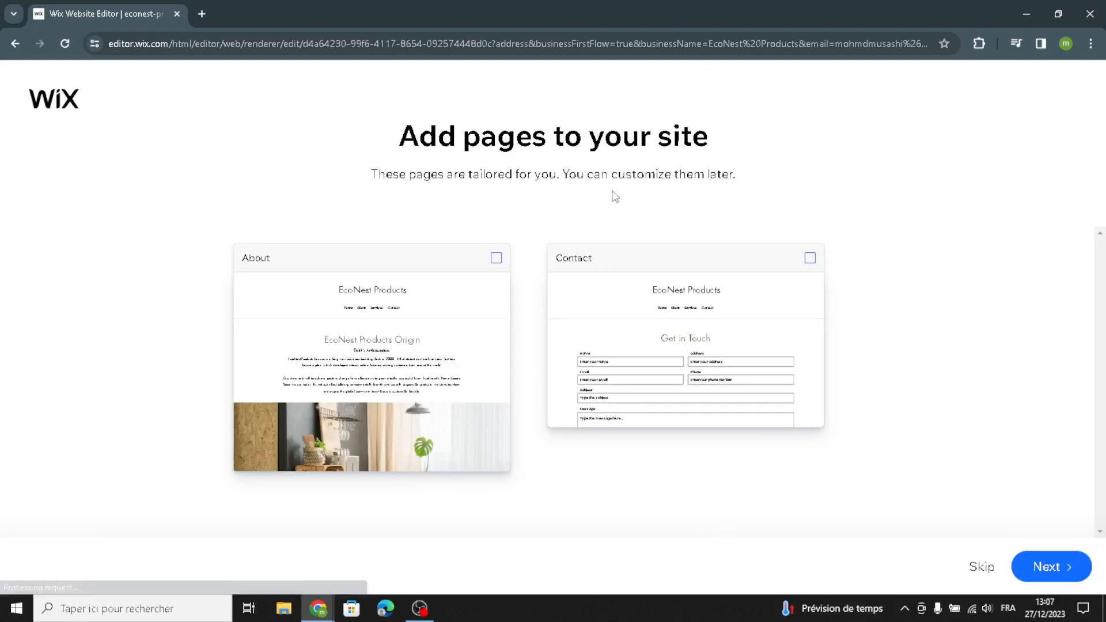
- Finish the page setup without adding the About or Contact page, and open the new site in the editor
click(1040, 566)
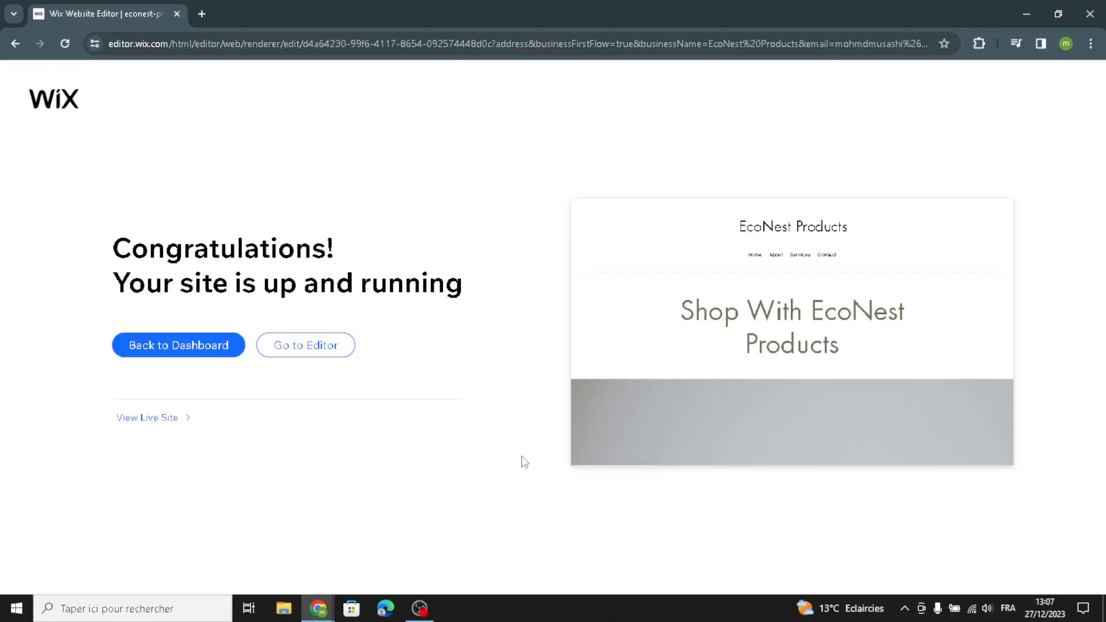
right_click(340, 356)
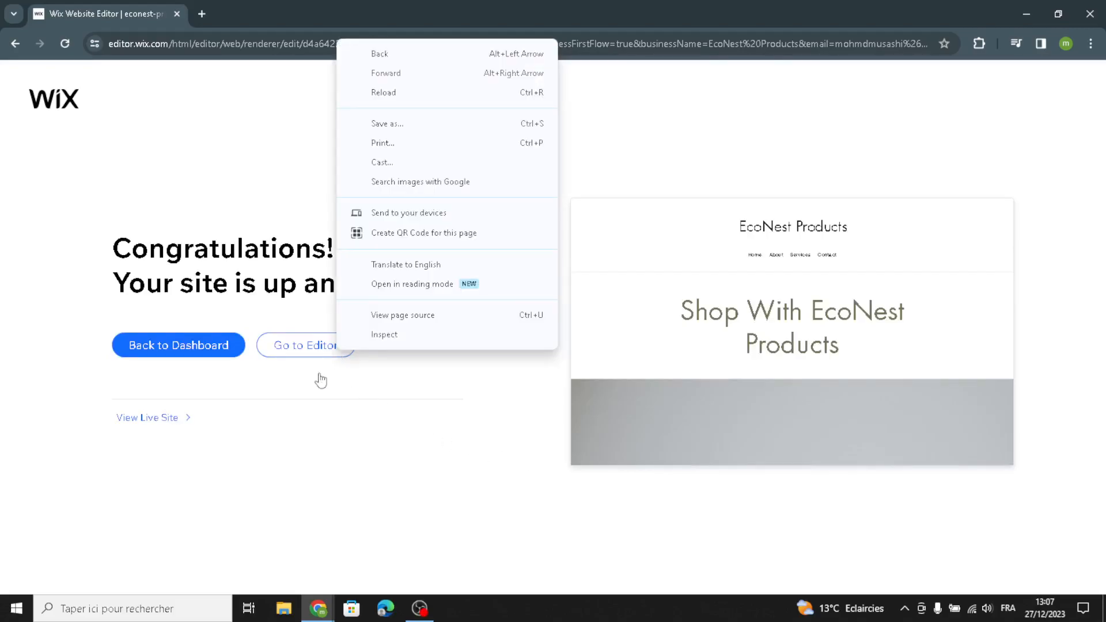
click(313, 356)
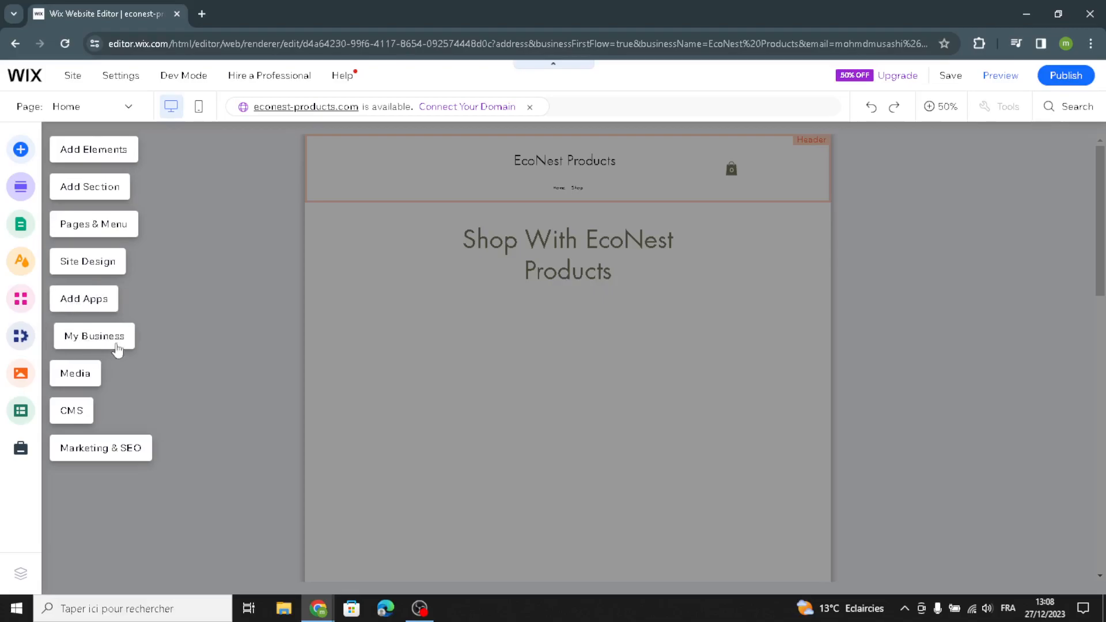
- Examine the text and image elements that can be added, including titles, paragraphs, free Wix images and illustrations
click(81, 148)
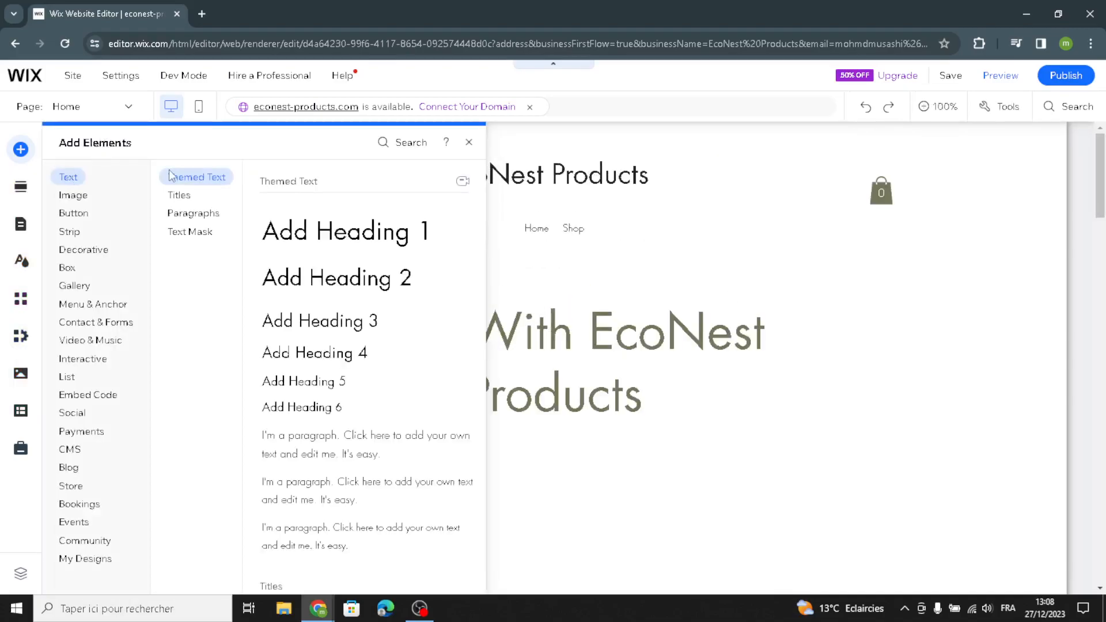
click(179, 195)
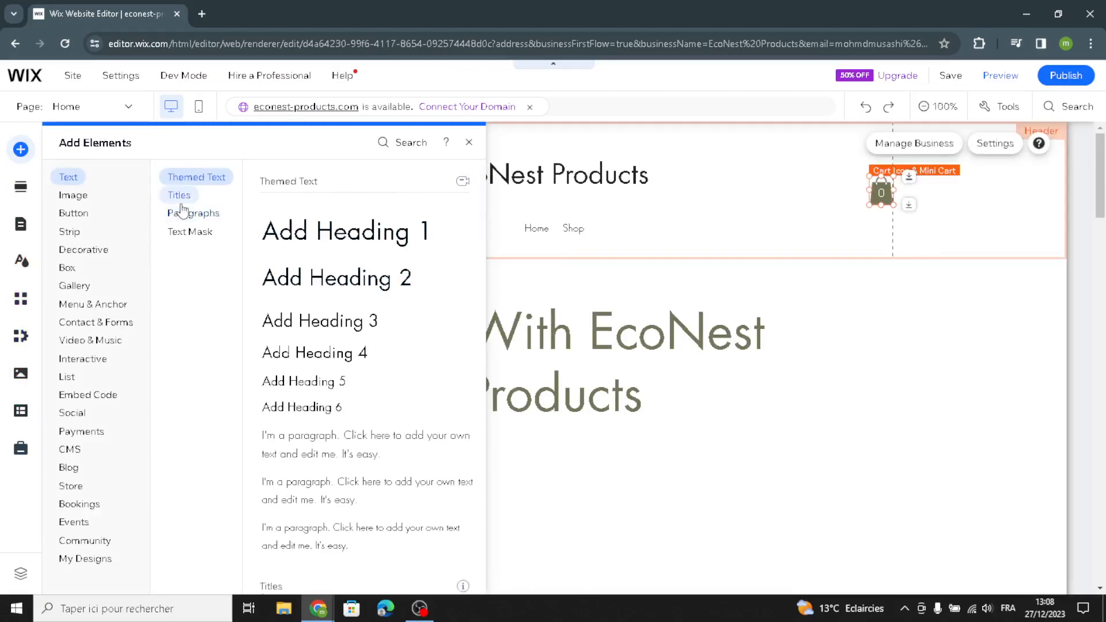
click(190, 214)
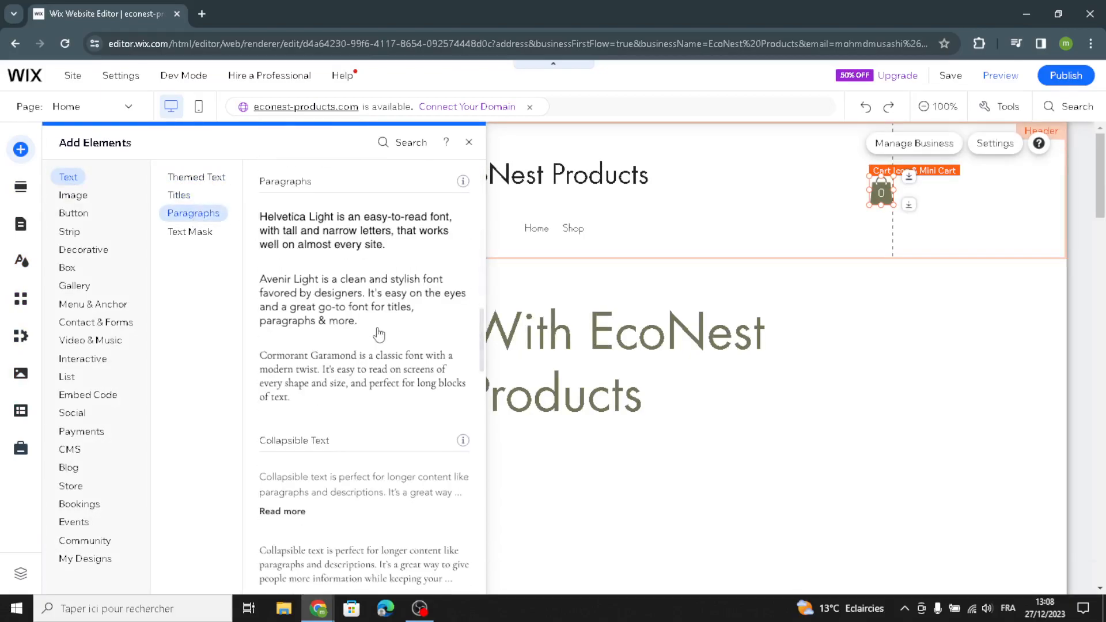
click(74, 197)
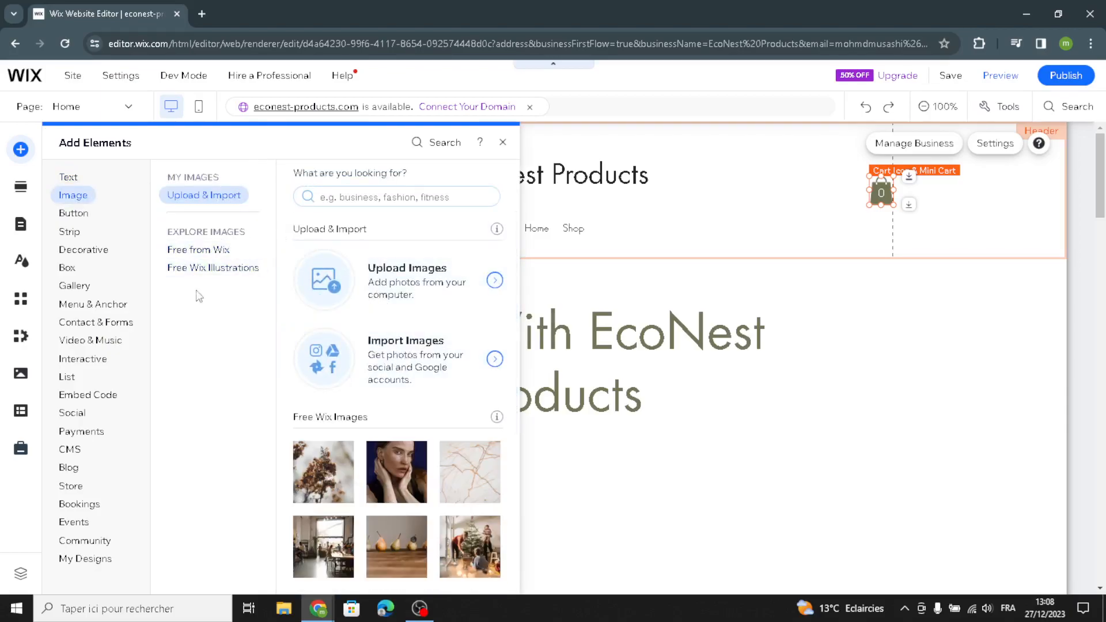
click(198, 249)
click(207, 269)
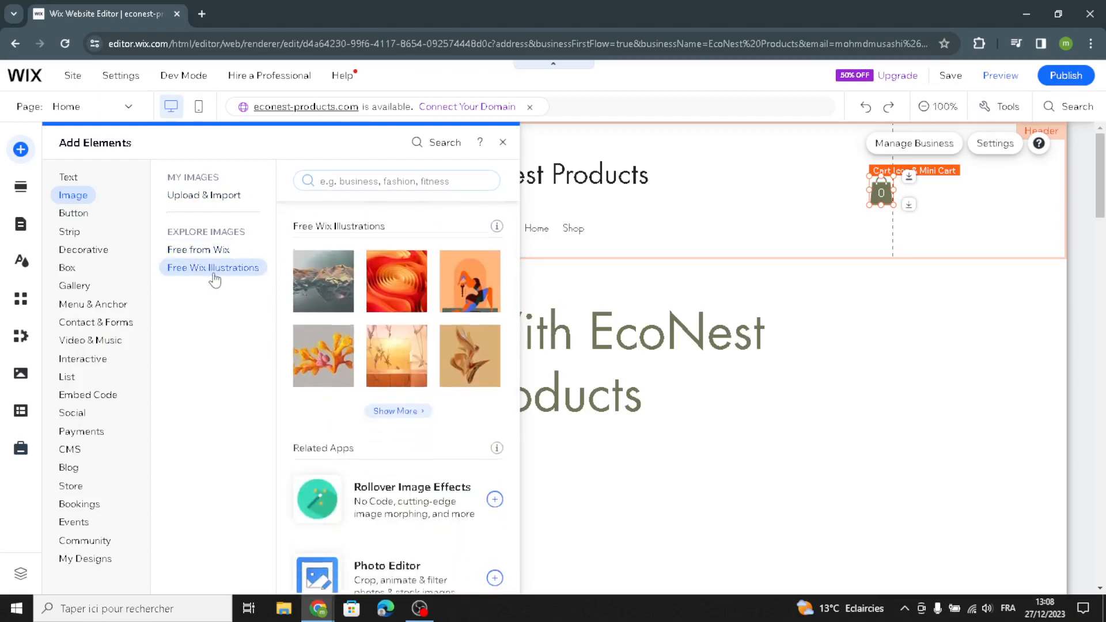
- Examine the available button styles and decorative elements, including icon and image buttons, basic shapes, arrows, and horizontal and vertical lines
click(89, 221)
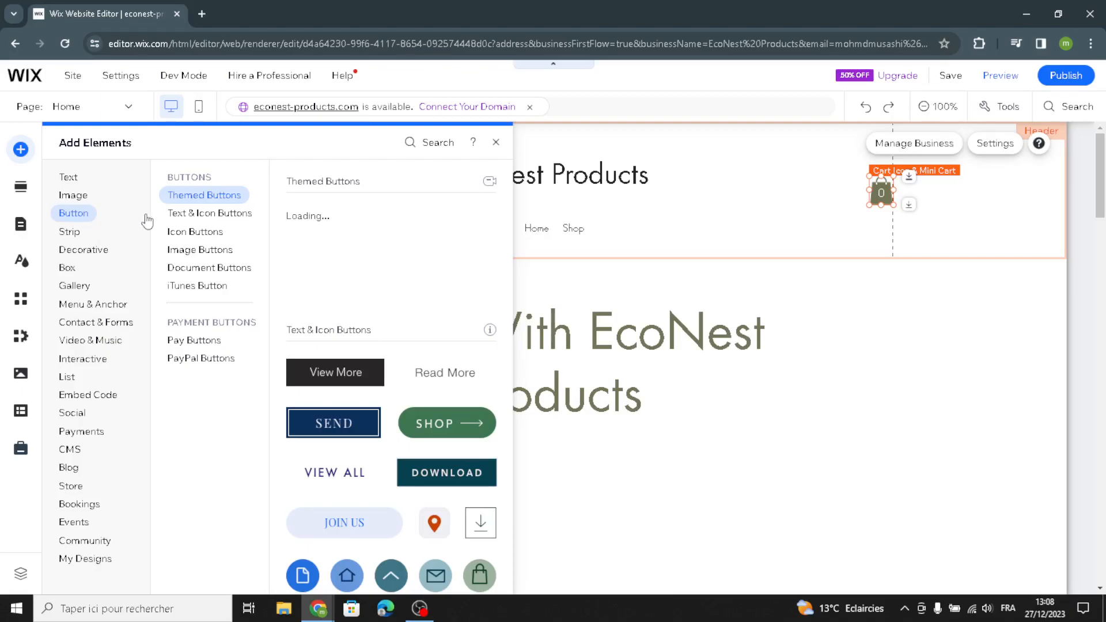
click(199, 218)
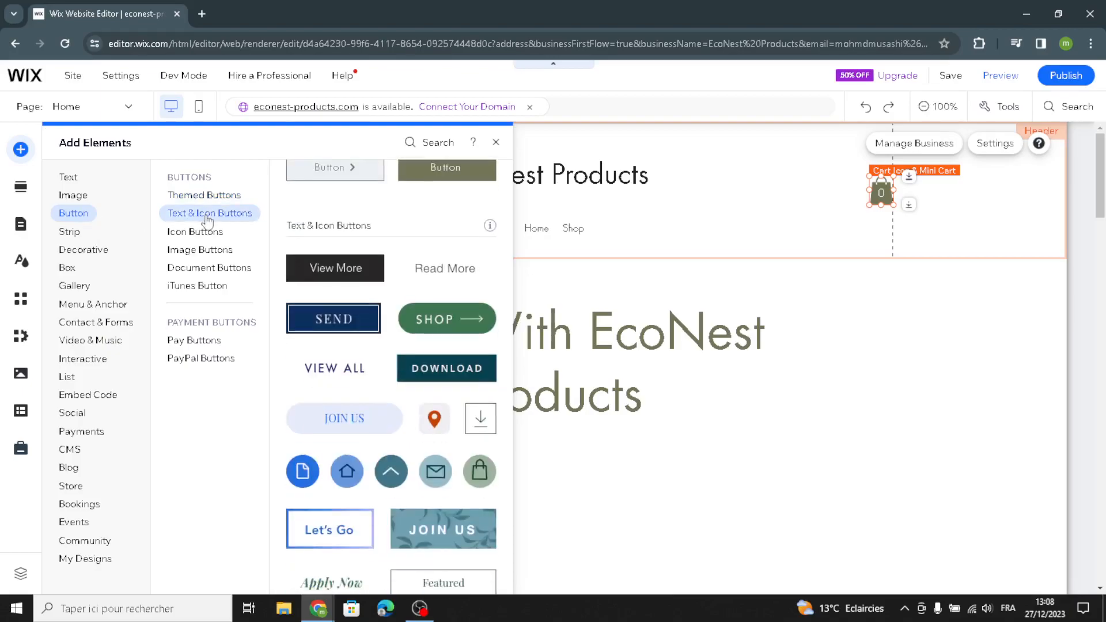
click(224, 231)
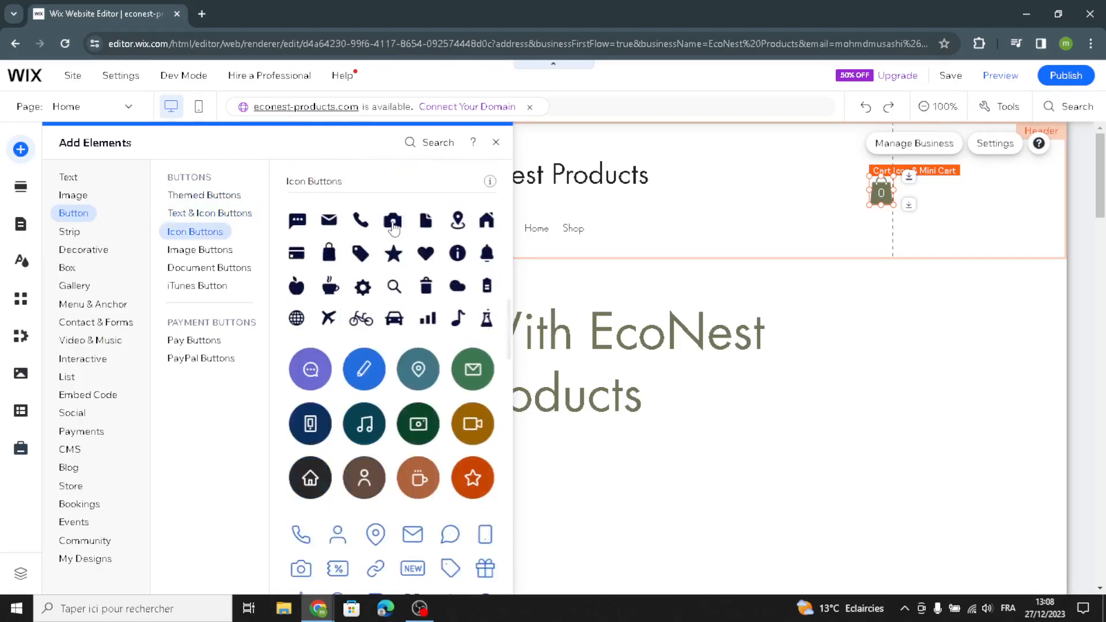
click(228, 249)
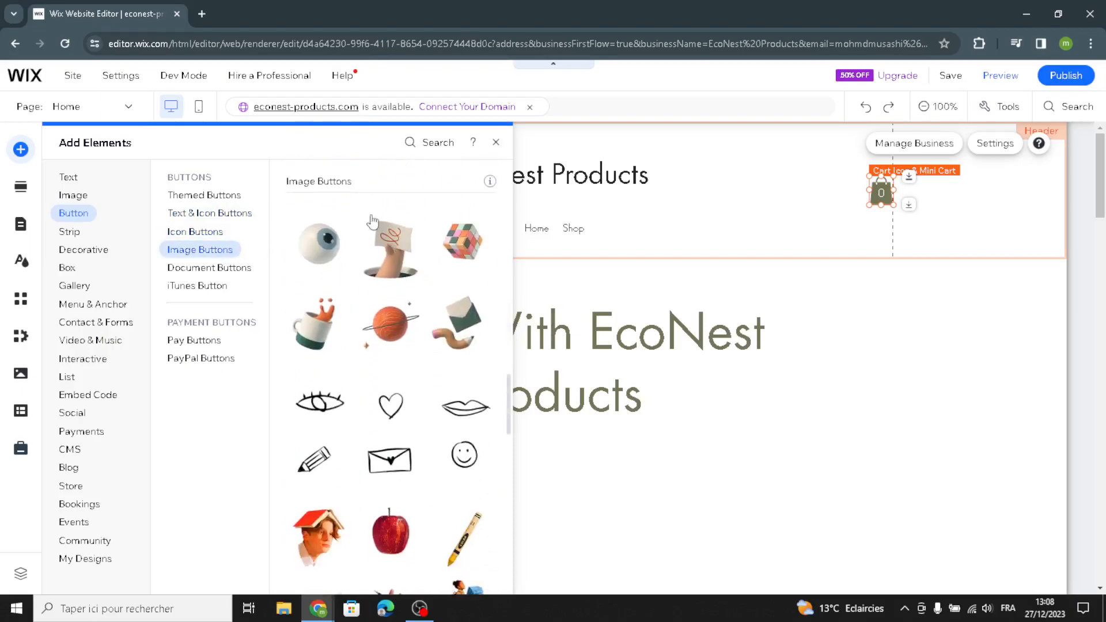
click(86, 249)
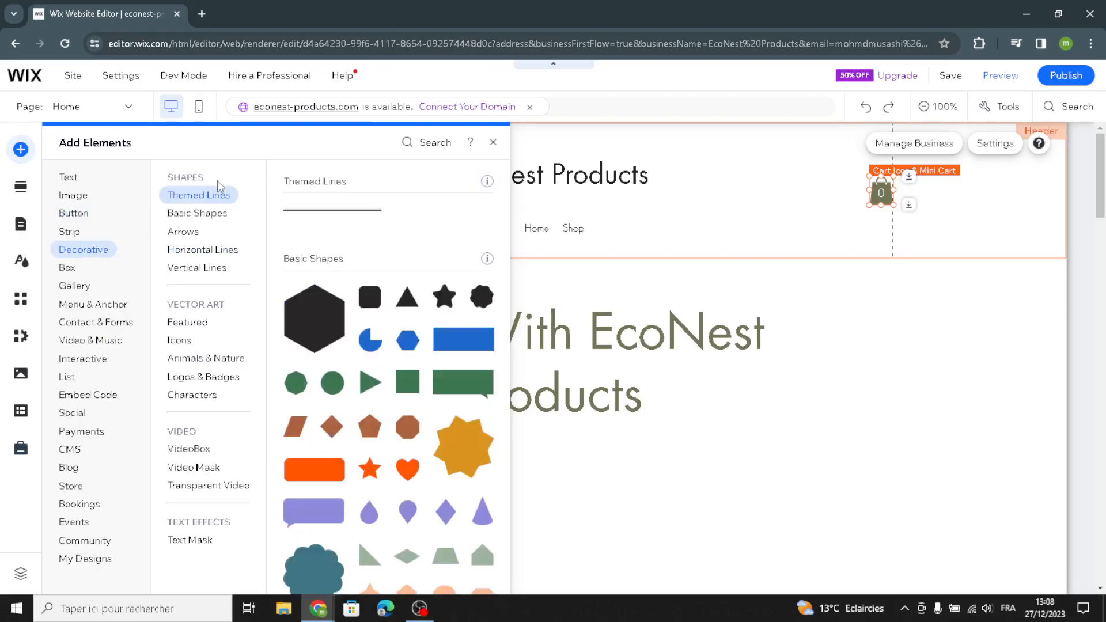
click(197, 213)
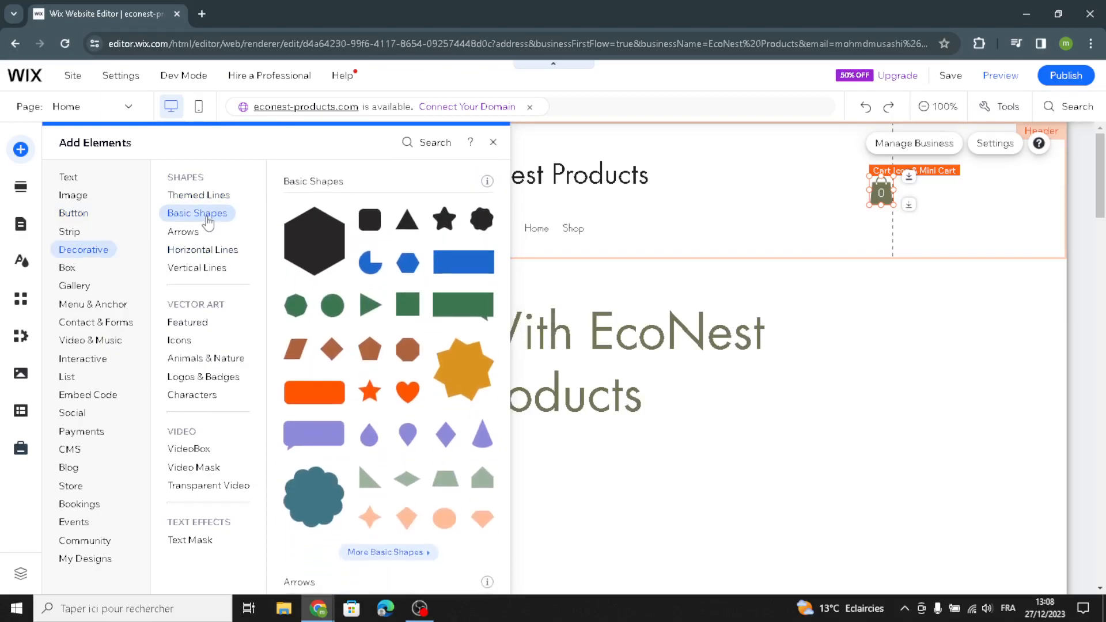
click(186, 232)
click(188, 249)
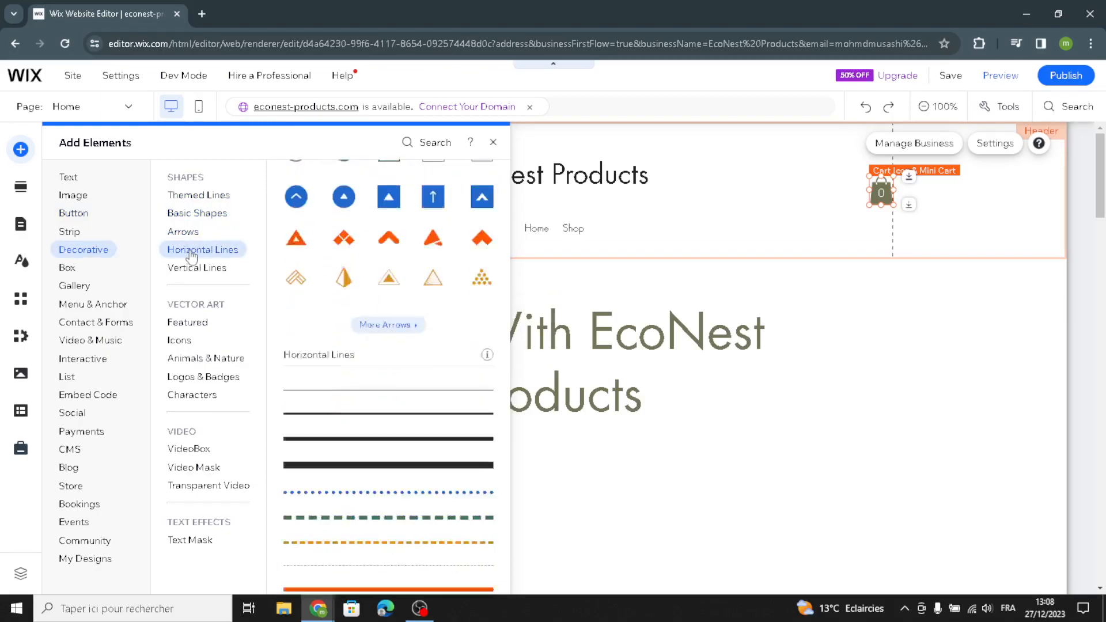
click(196, 268)
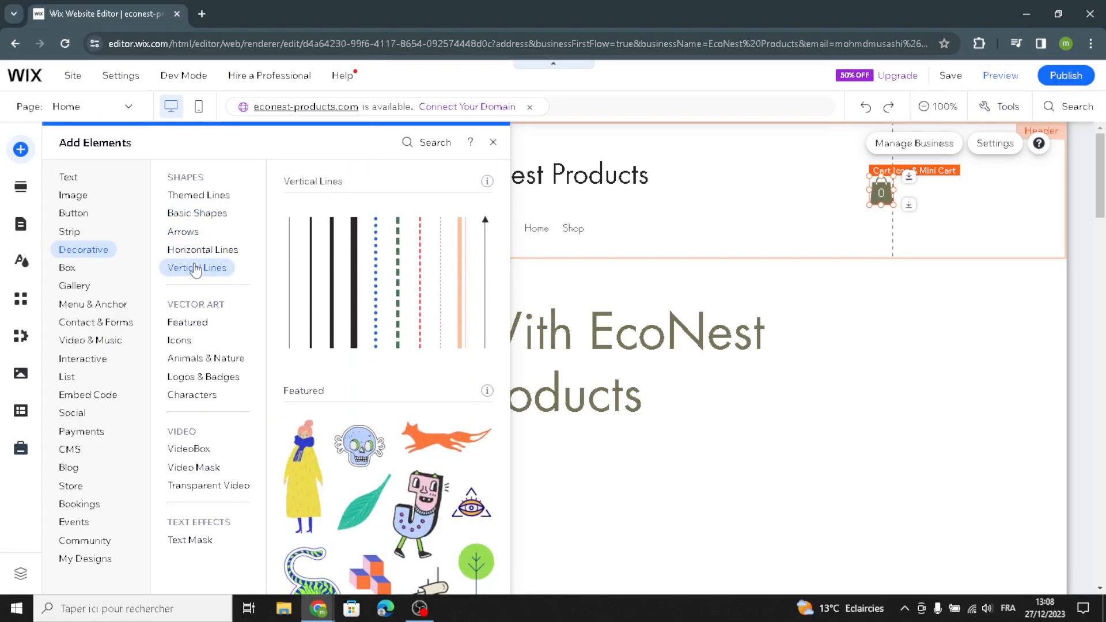
- Look over the section templates and the site design options for theme, colors, text and background
click(21, 188)
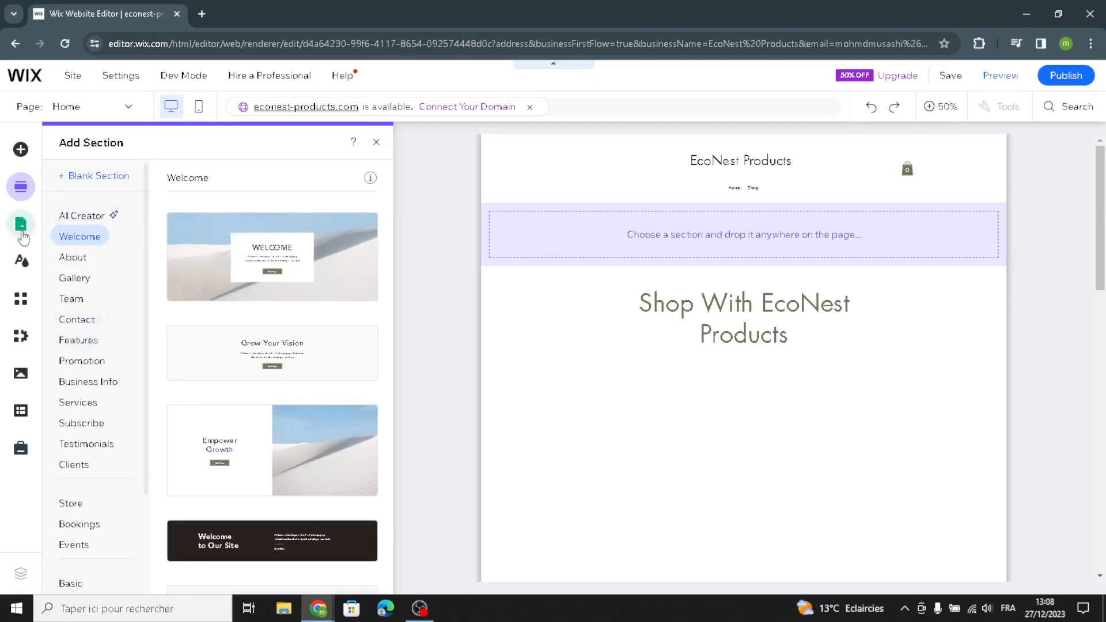
click(21, 264)
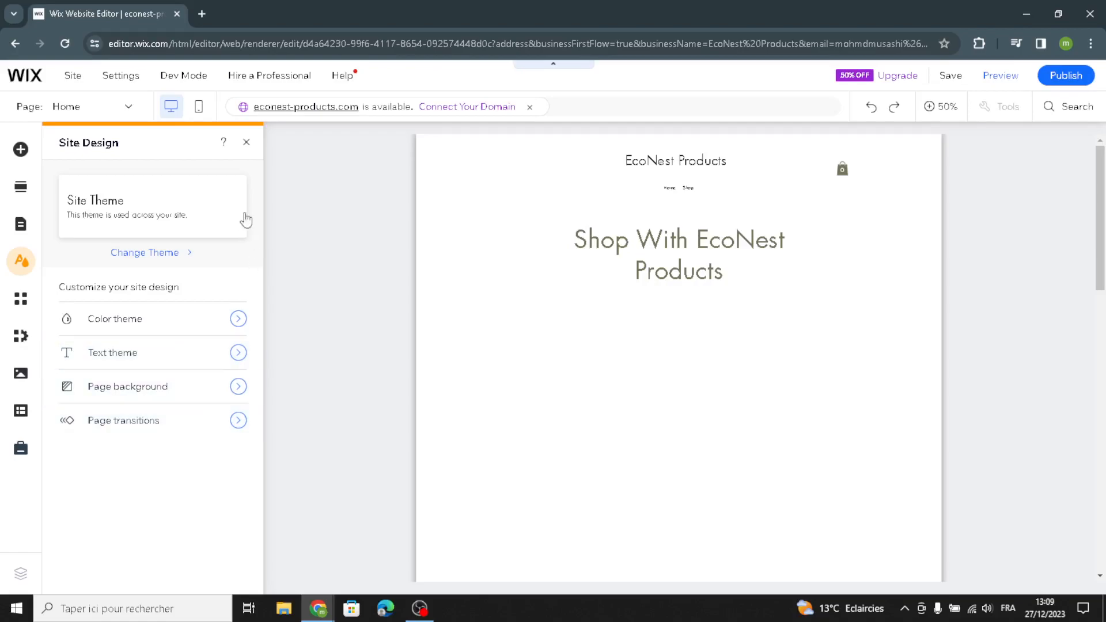
click(247, 143)
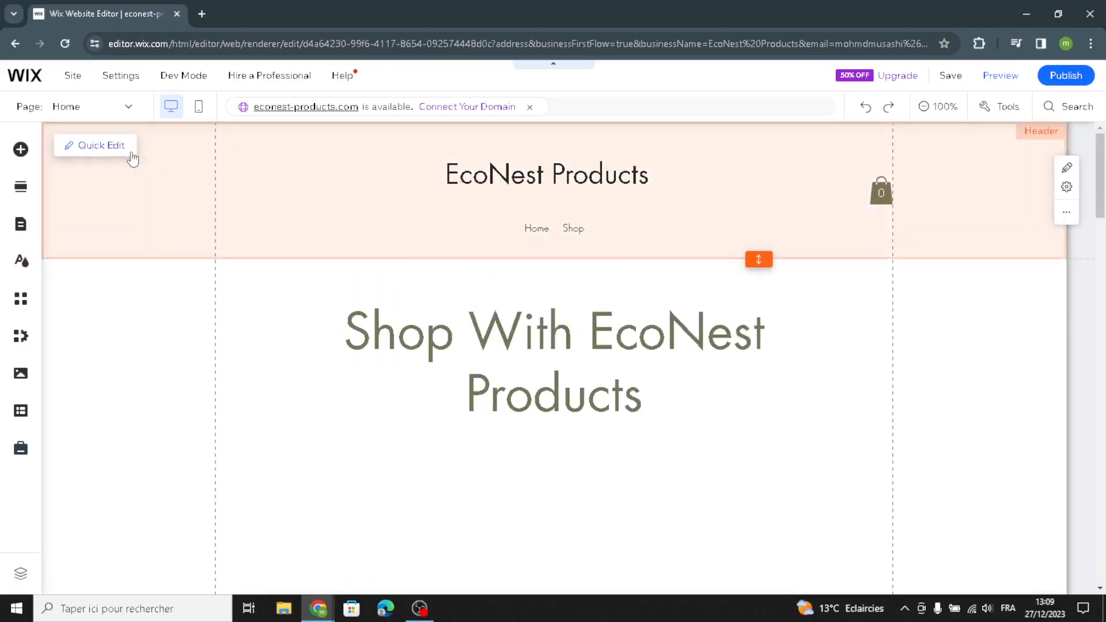
- Use Quick Edit to set the Welcome section's strip background to the light grey theme color #F7F7F7
click(134, 151)
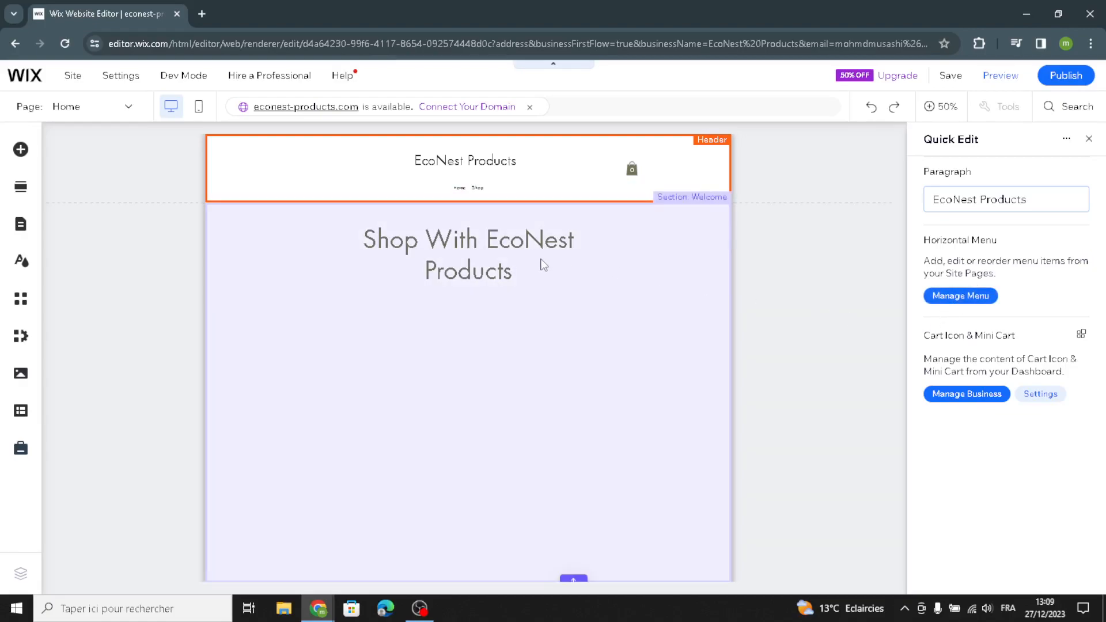
click(636, 254)
scroll(824, 296, down, 2)
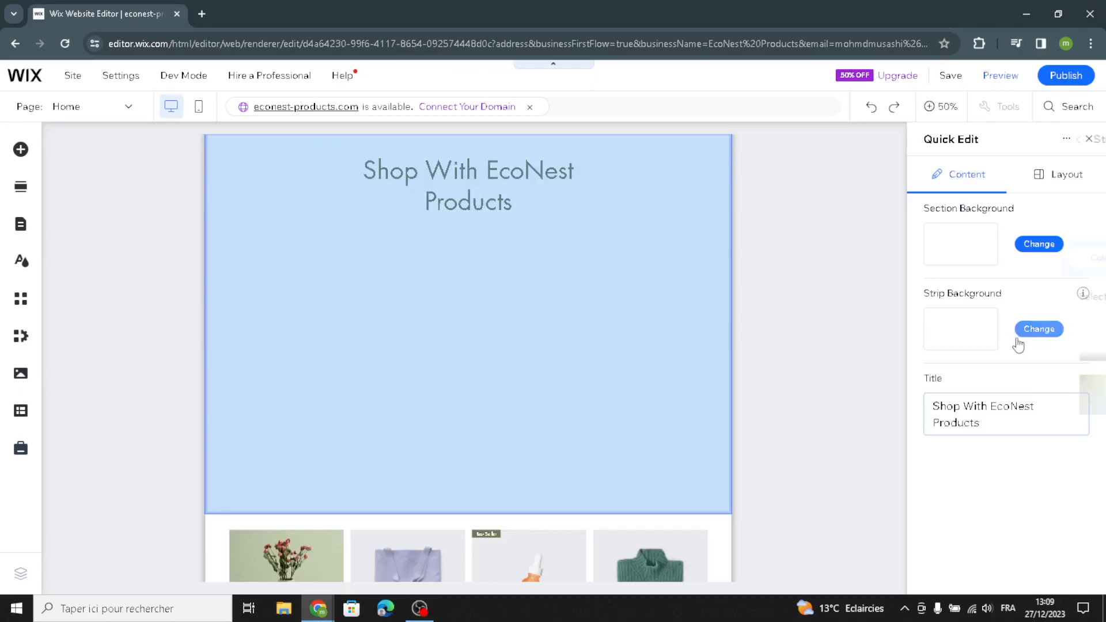
click(1027, 340)
click(948, 263)
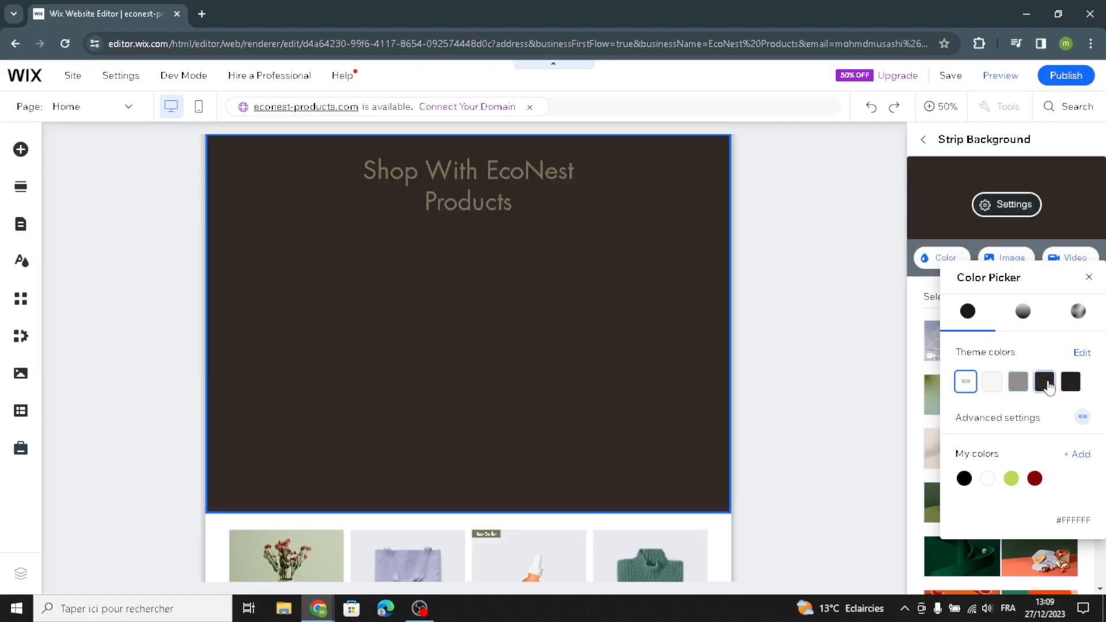
click(1046, 383)
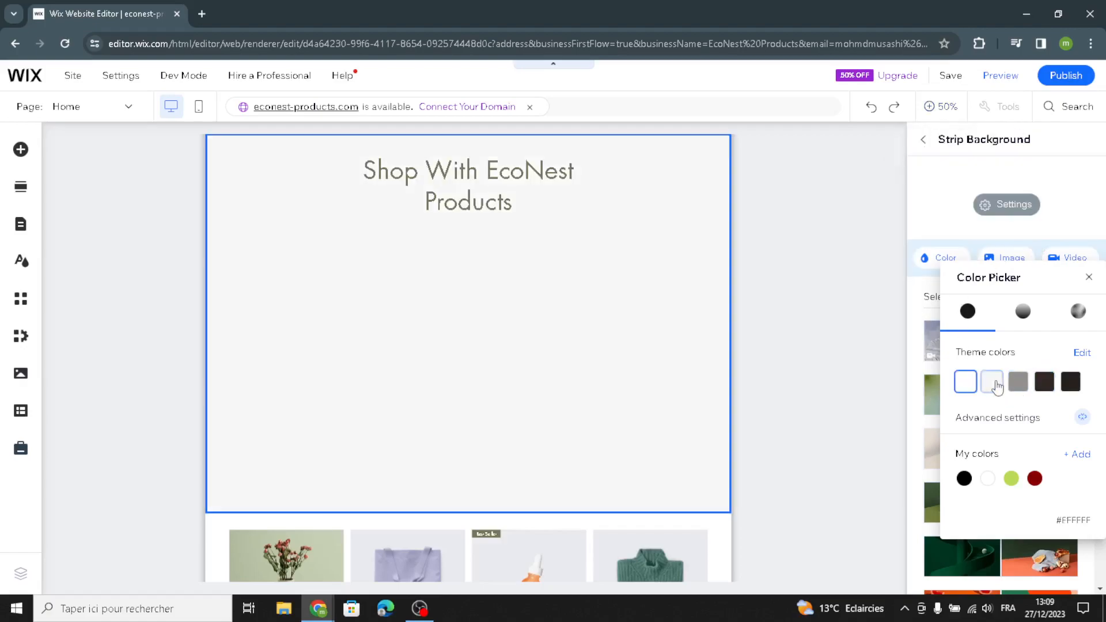
click(993, 382)
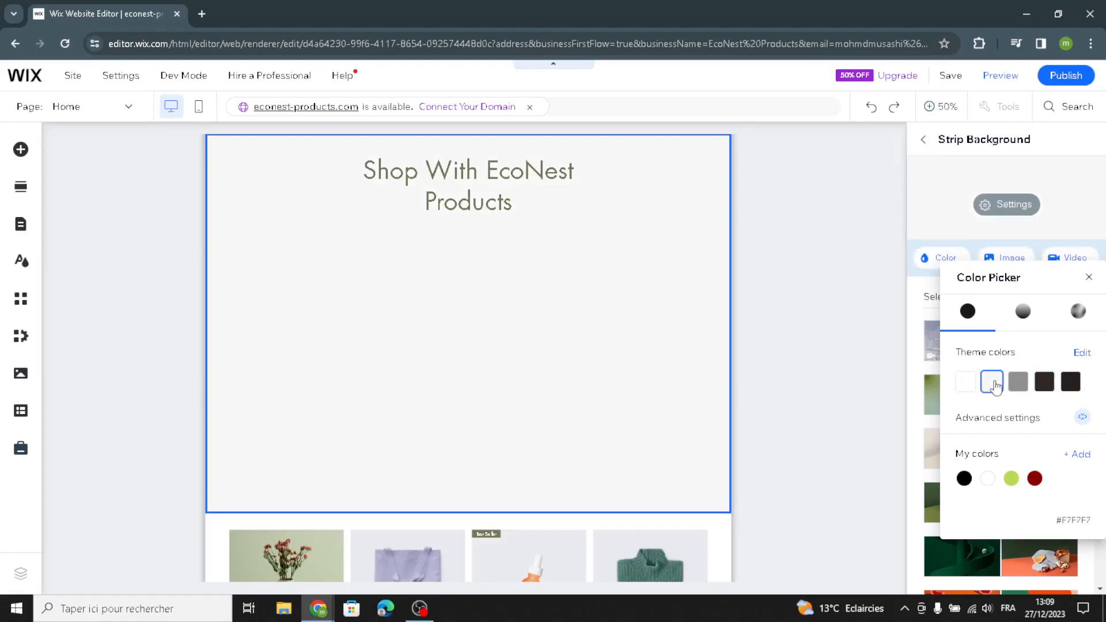
click(922, 143)
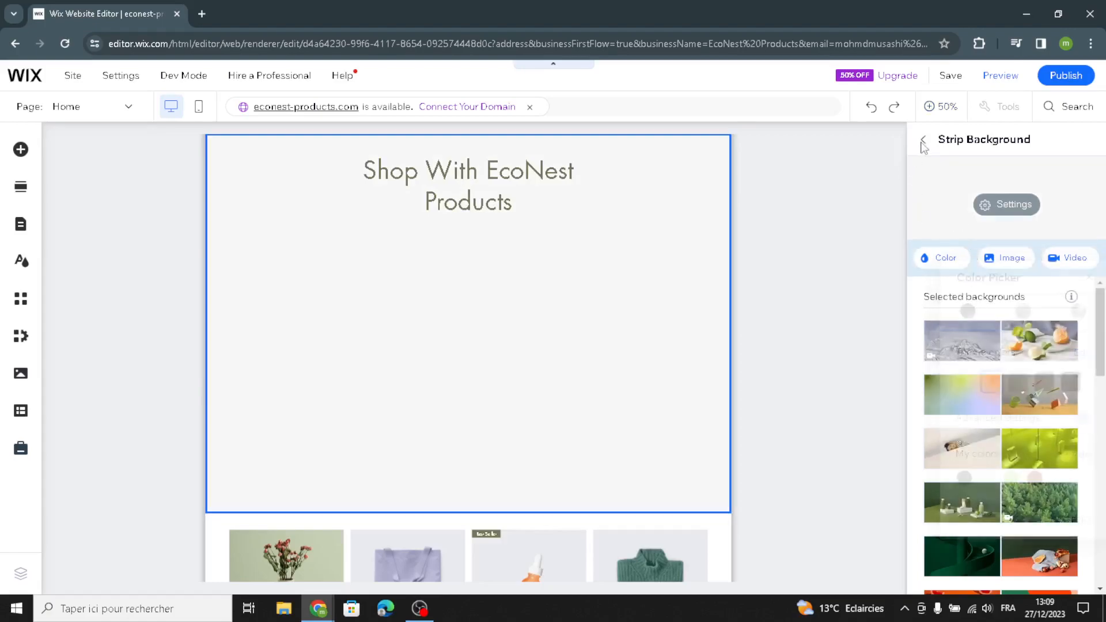
click(924, 140)
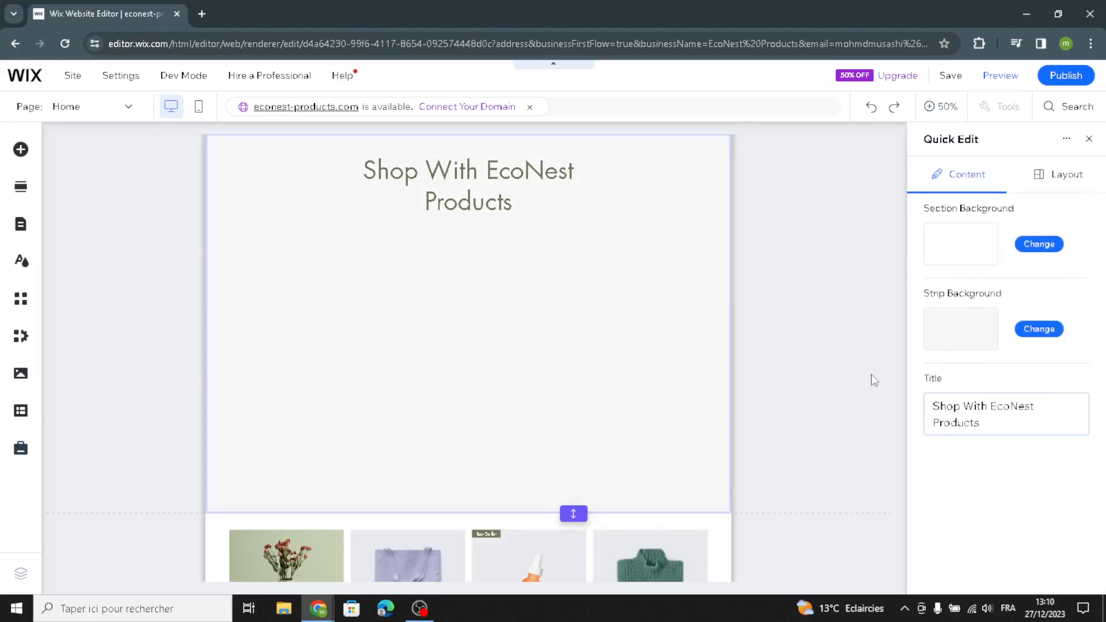
click(1088, 139)
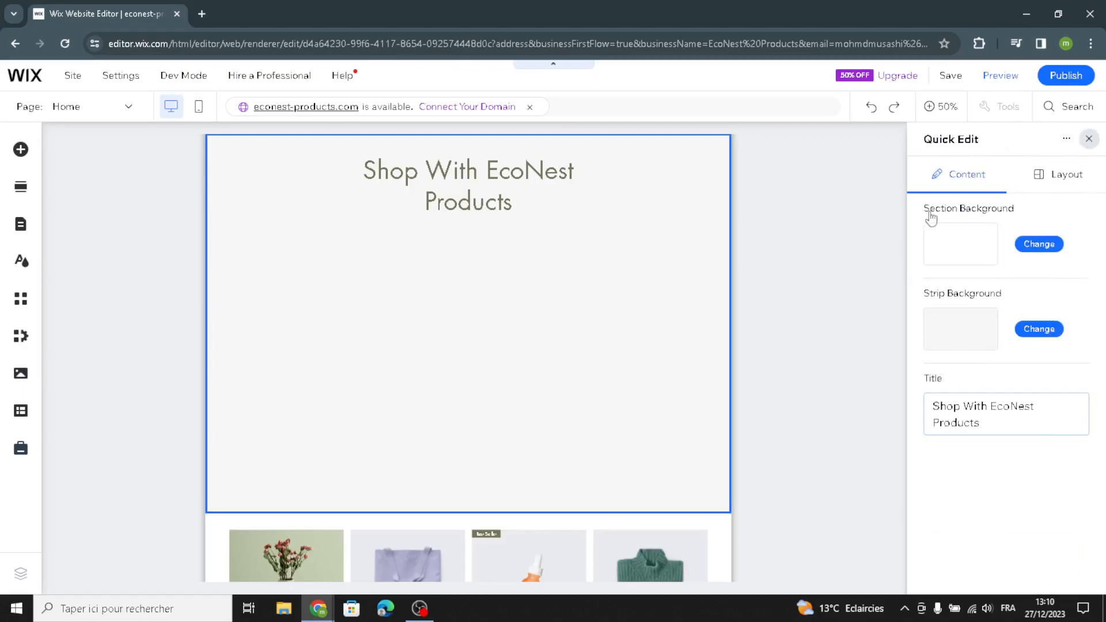
- Open product management from the home page's Products section and start a new digital file product
scroll(719, 406, down, 6)
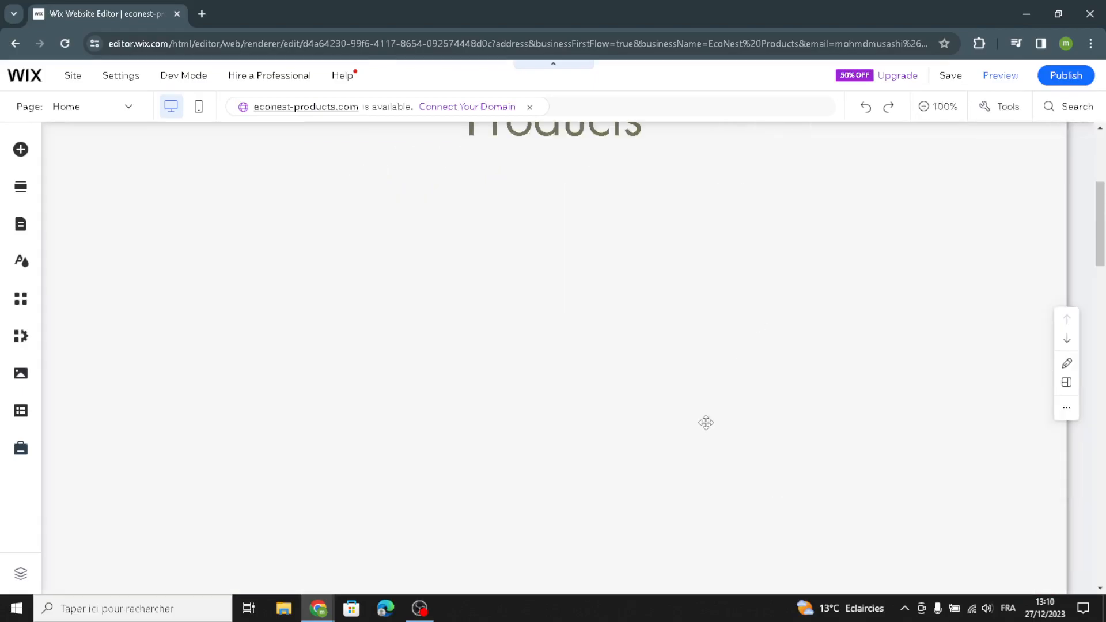
scroll(707, 458, down, 3)
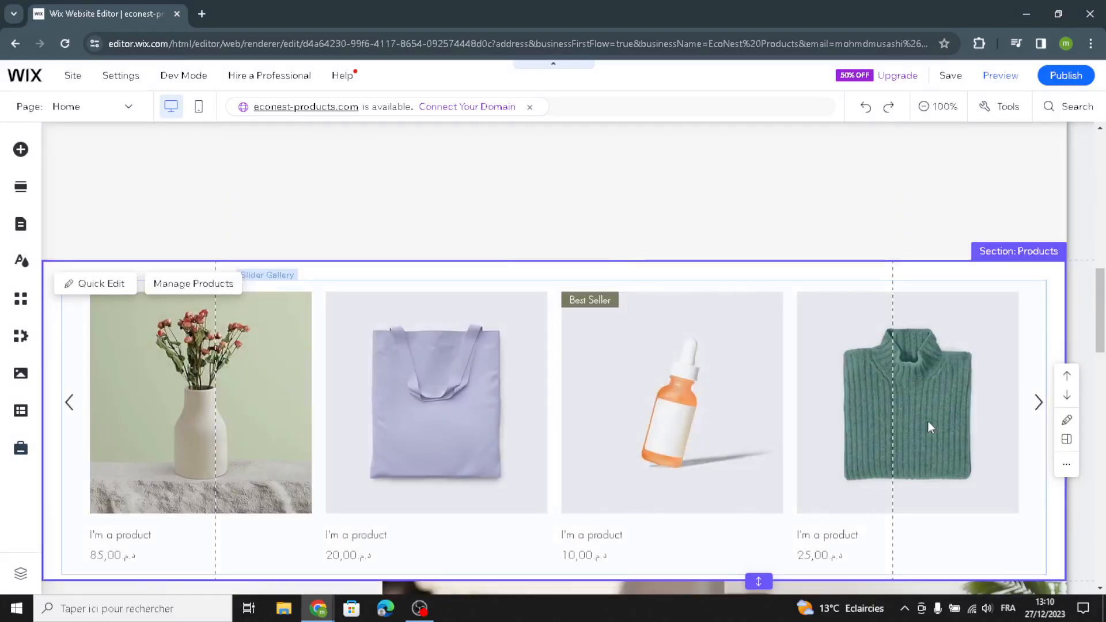
click(217, 288)
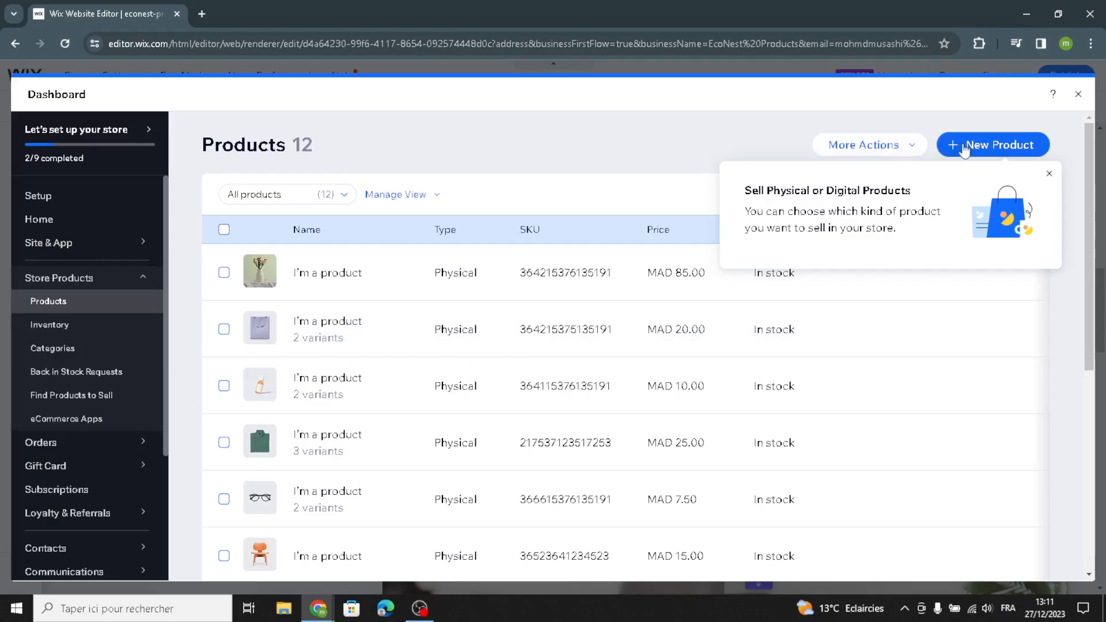
click(963, 147)
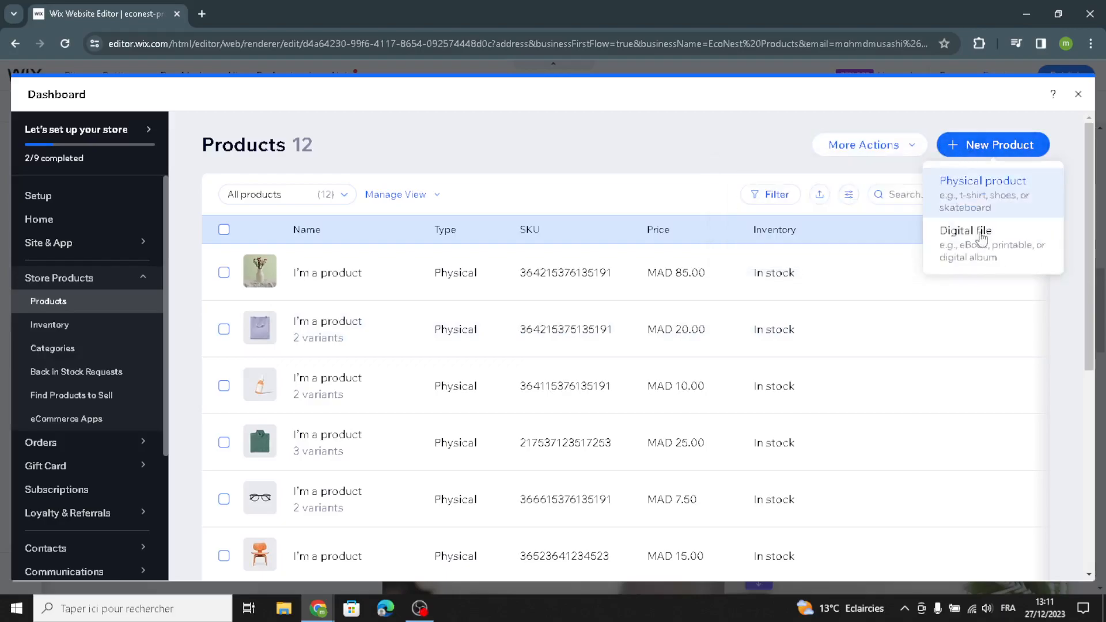
click(979, 239)
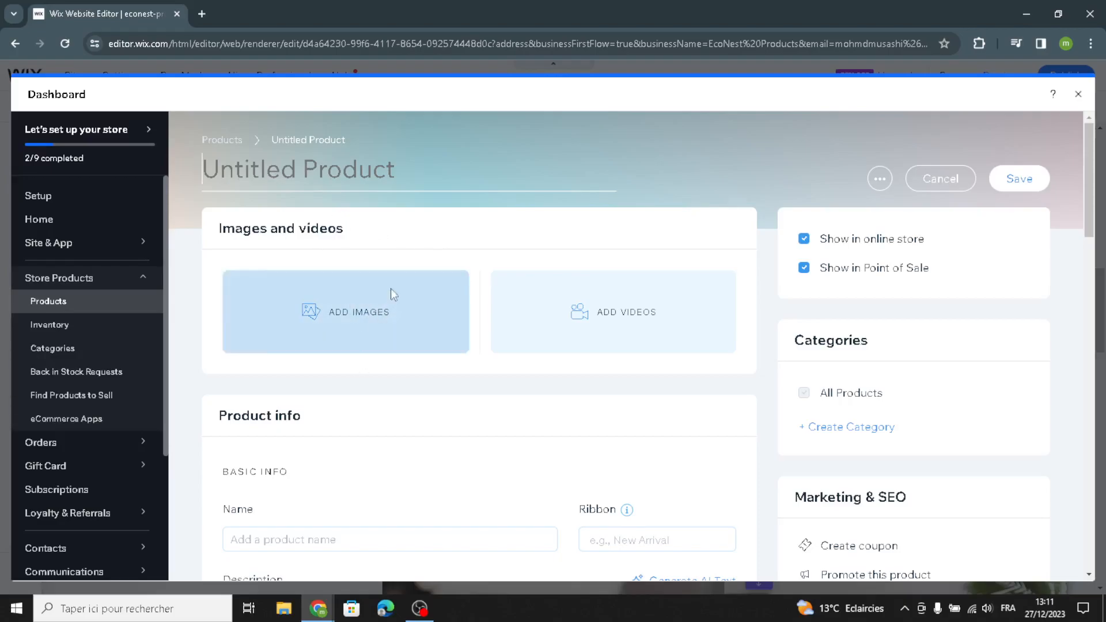
- Review the new product's info and pricing fields and turn on the On sale option
scroll(378, 369, down, 1)
scroll(358, 415, down, 1)
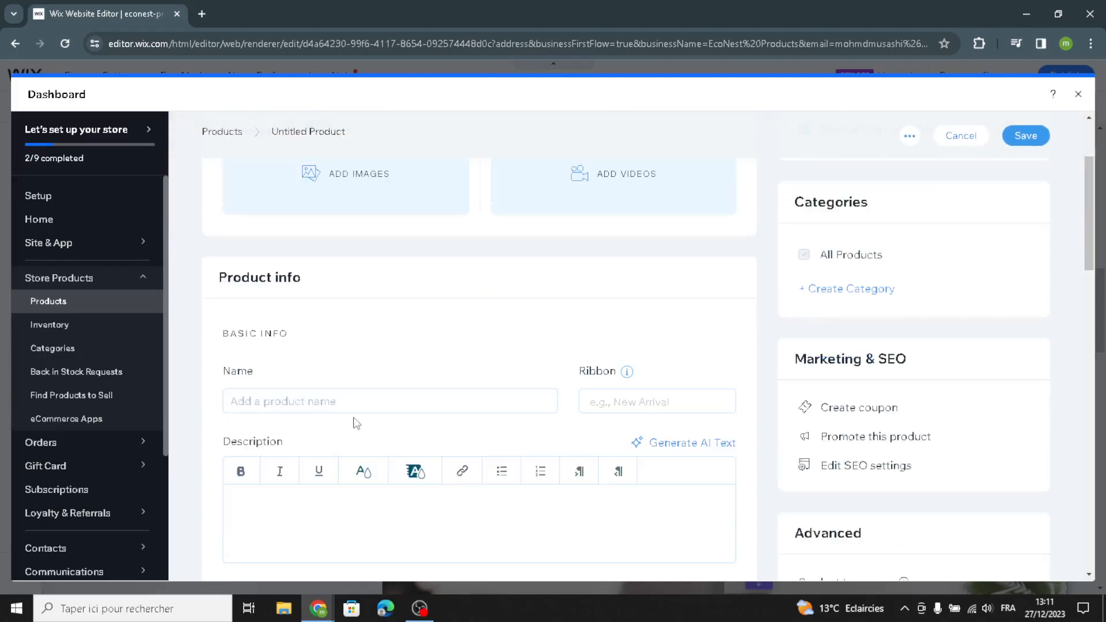
scroll(346, 398, down, 2)
scroll(383, 374, down, 4)
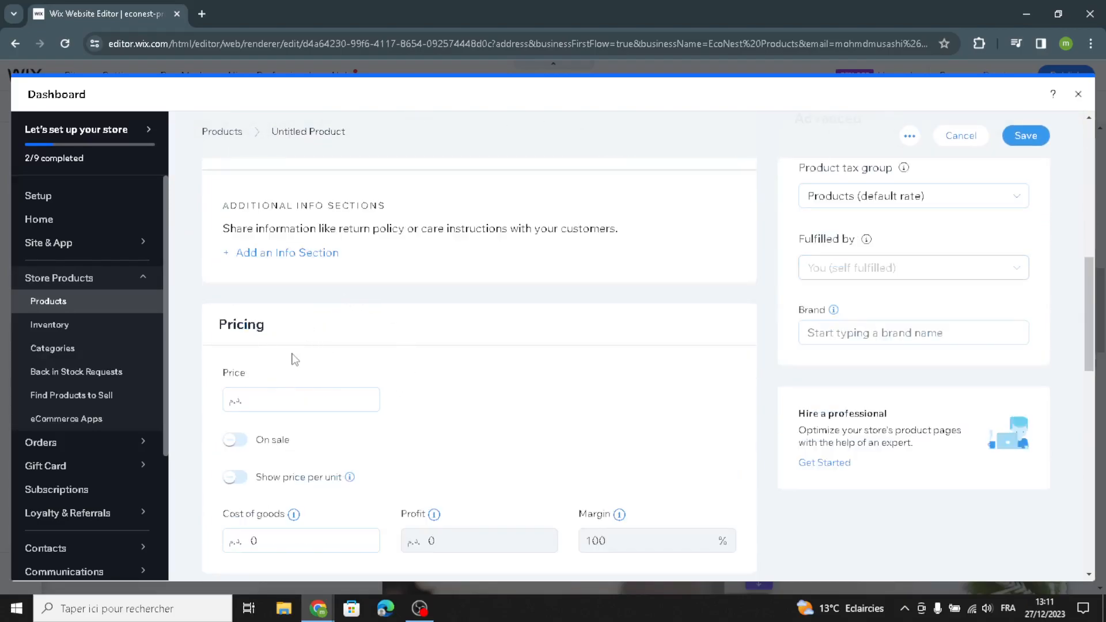
click(236, 440)
scroll(271, 427, down, 1)
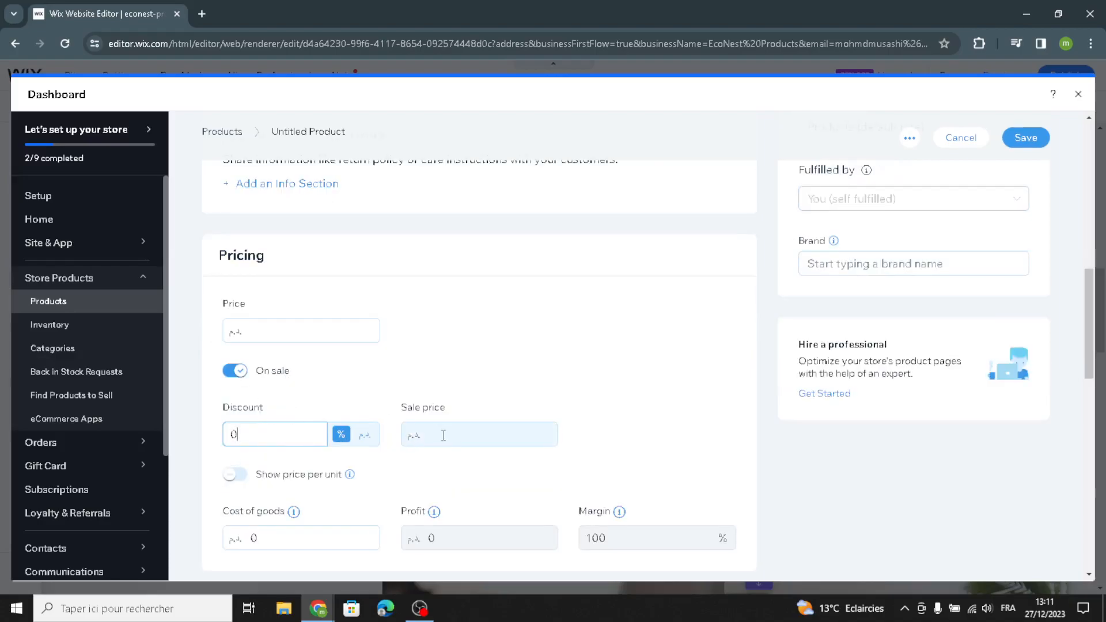
scroll(446, 435, down, 10)
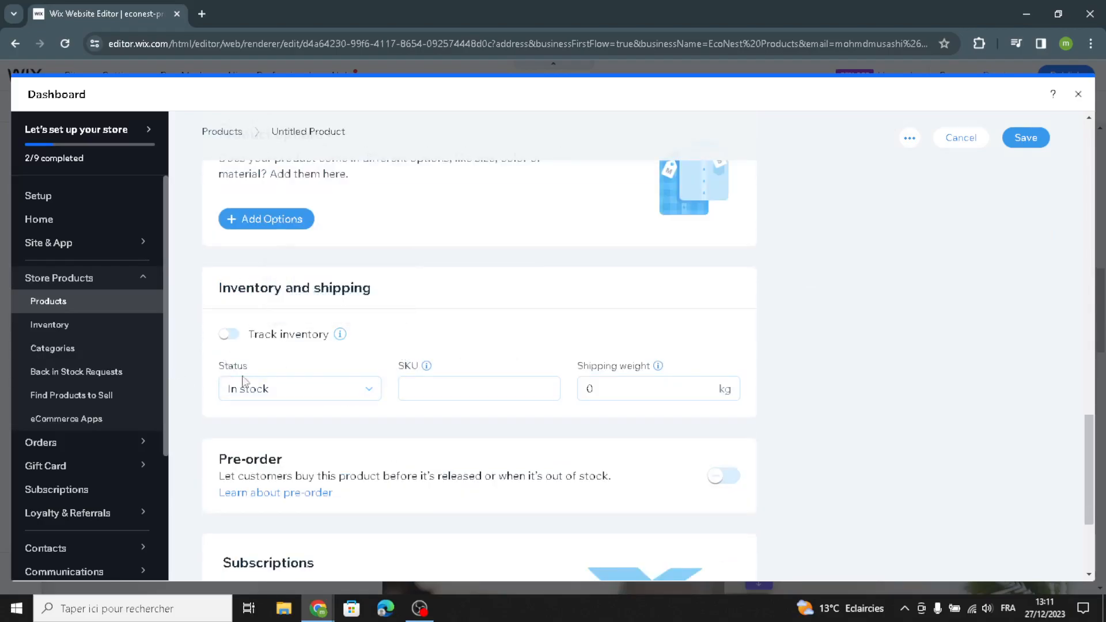
- Check the stock status choices, enable Track inventory, and close the product form without saving
click(354, 398)
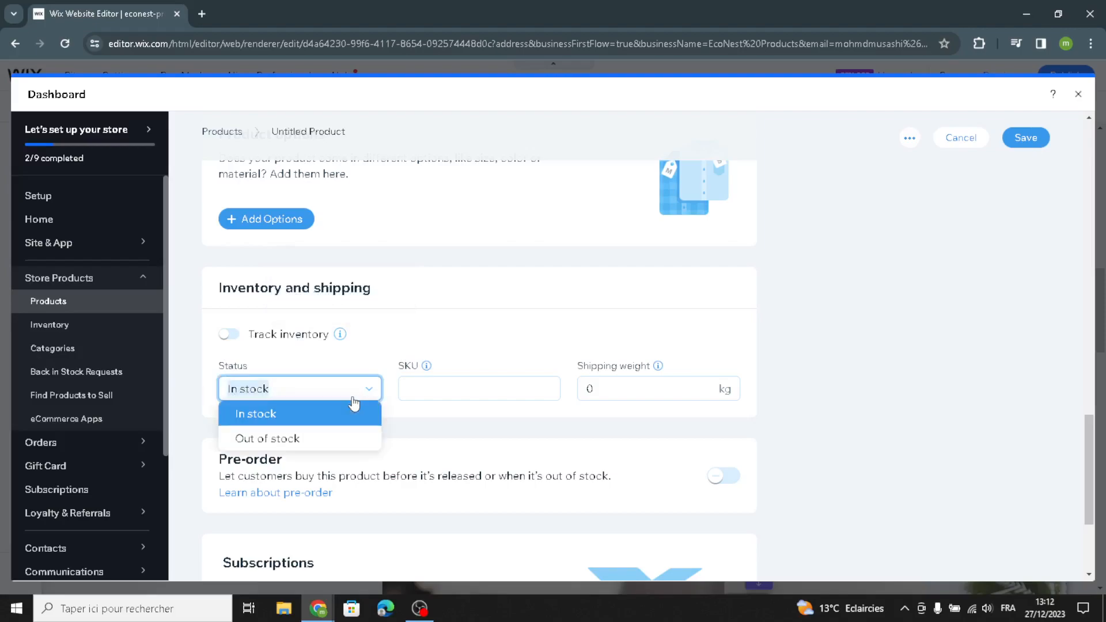
click(354, 410)
click(230, 335)
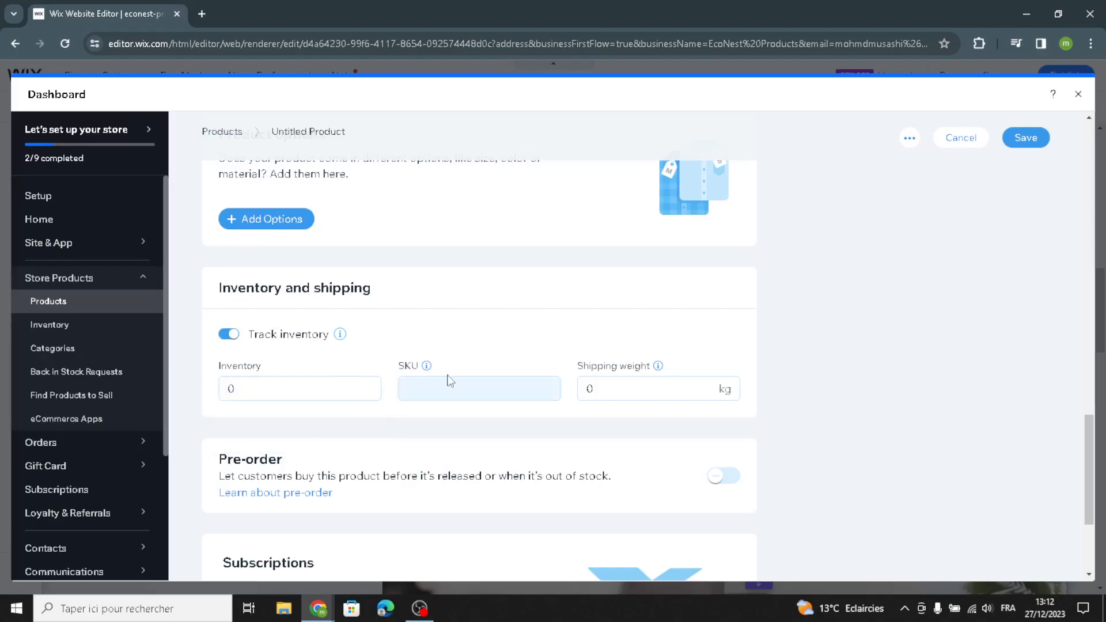
scroll(526, 422, down, 3)
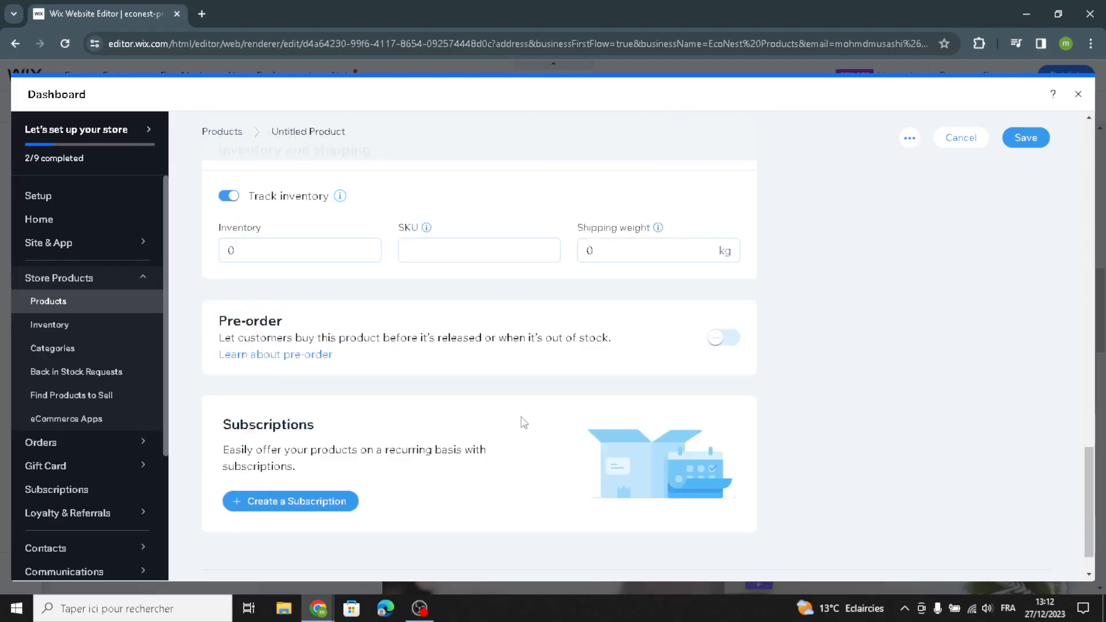
scroll(521, 419, up, 10)
scroll(650, 237, up, 14)
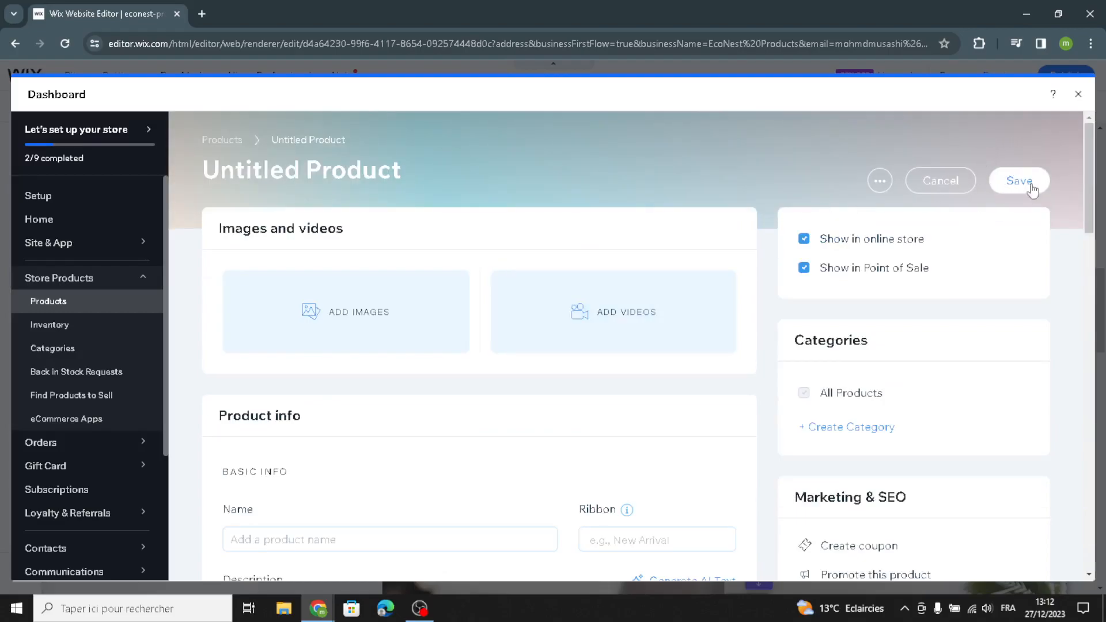
click(1074, 95)
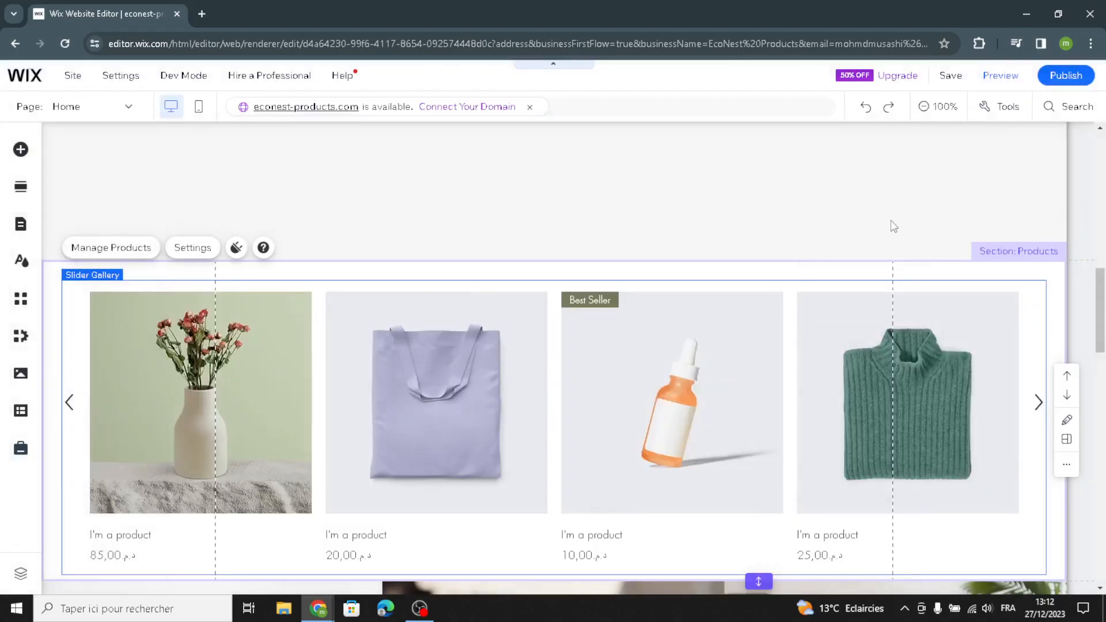
- Examine the Features section's strip background options and theme colors in Quick Edit without applying a change
scroll(636, 341, down, 5)
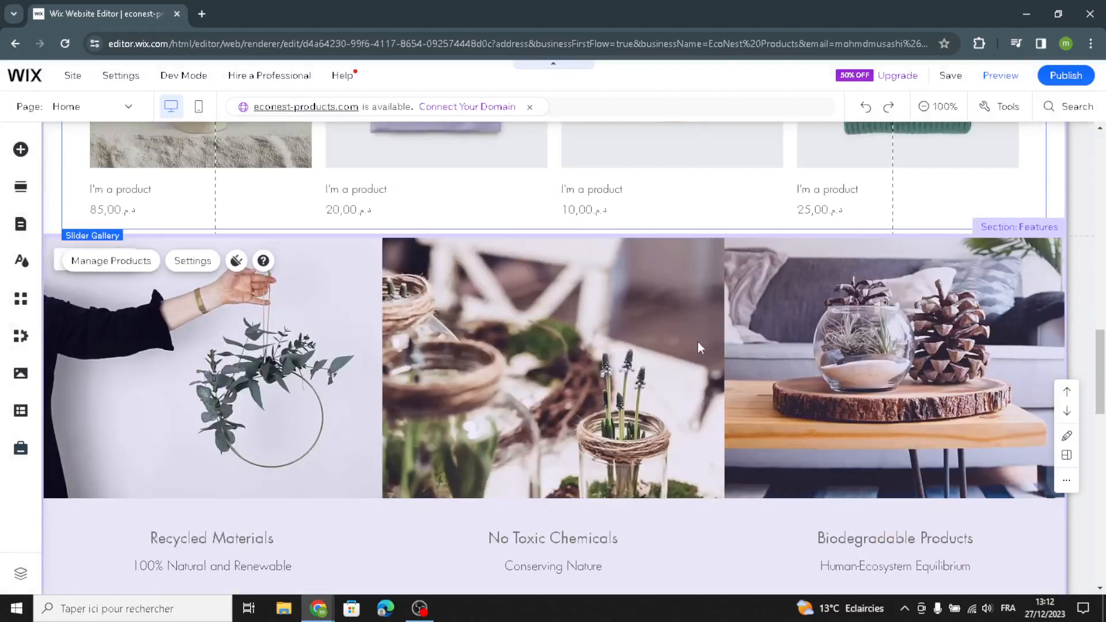
click(697, 341)
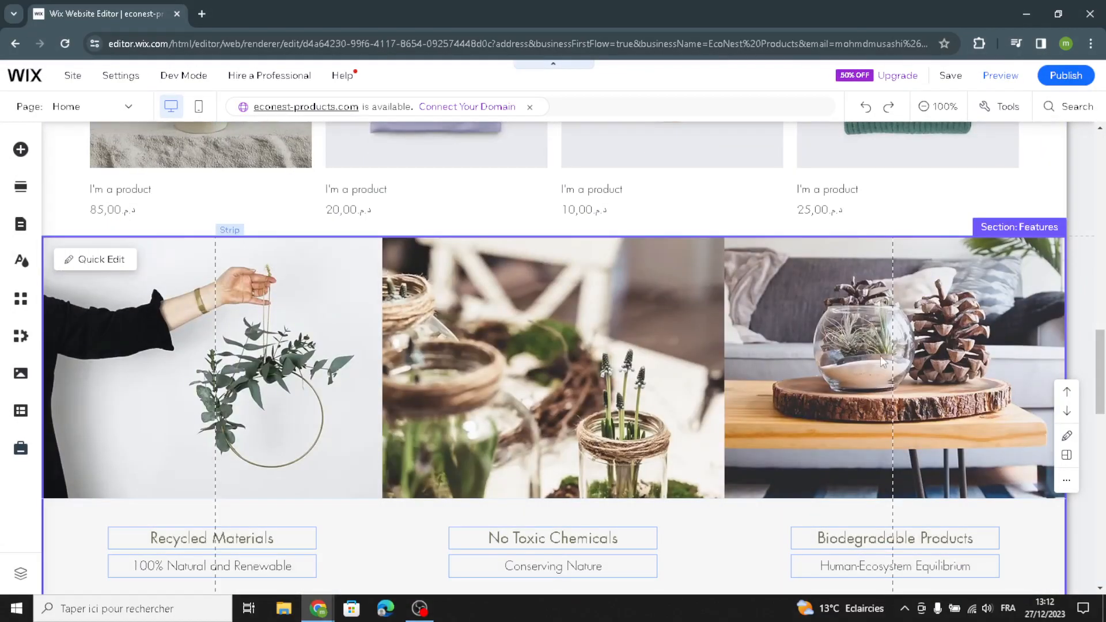
scroll(907, 365, down, 1)
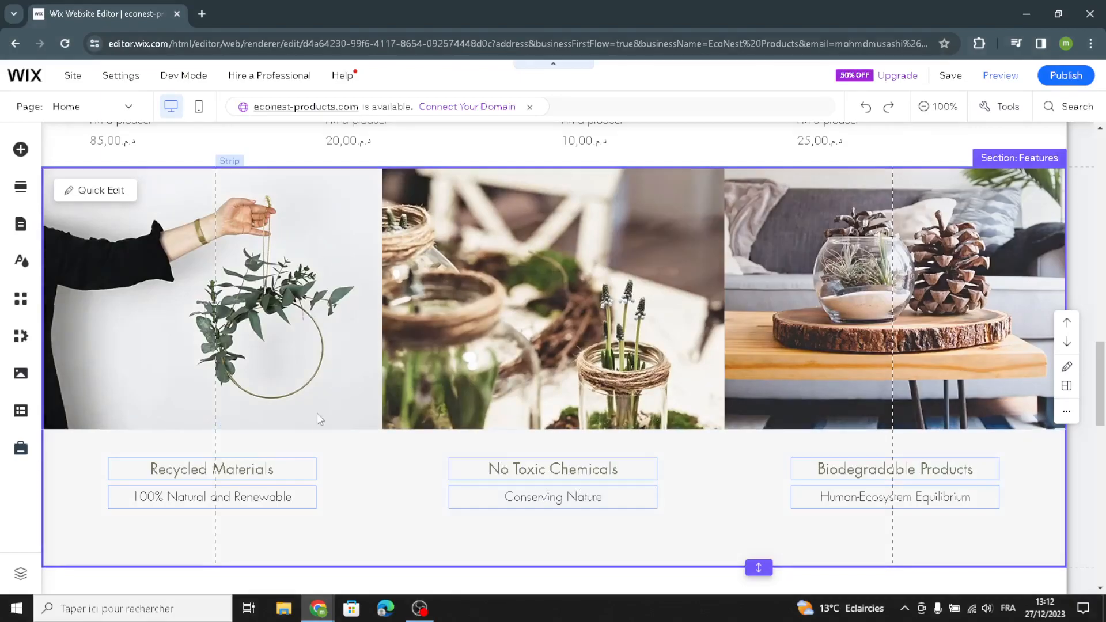
click(380, 473)
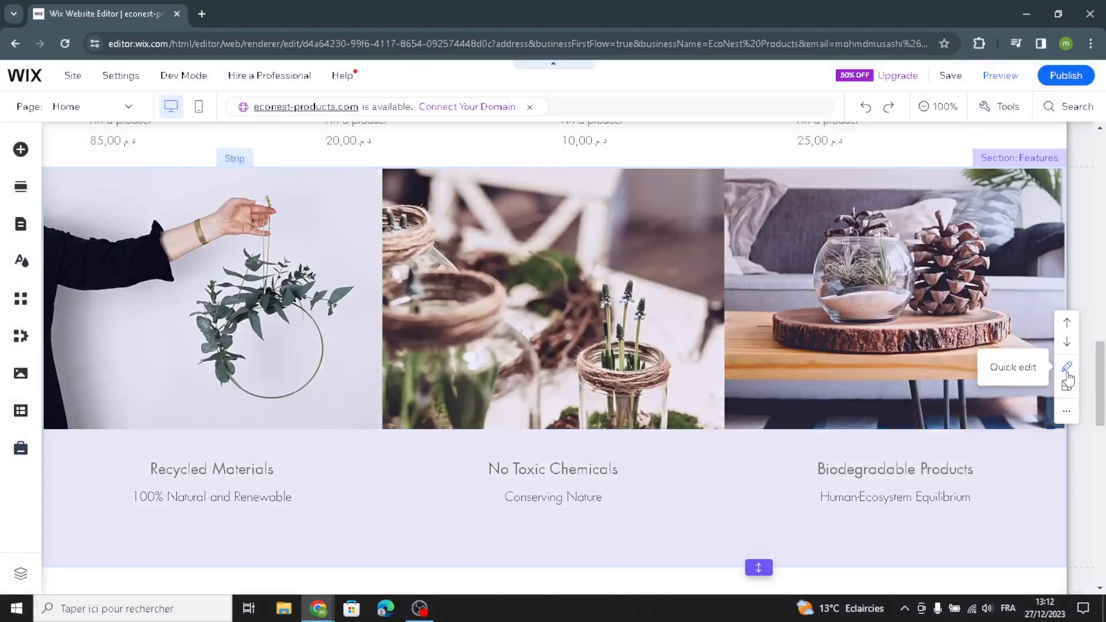
click(1047, 386)
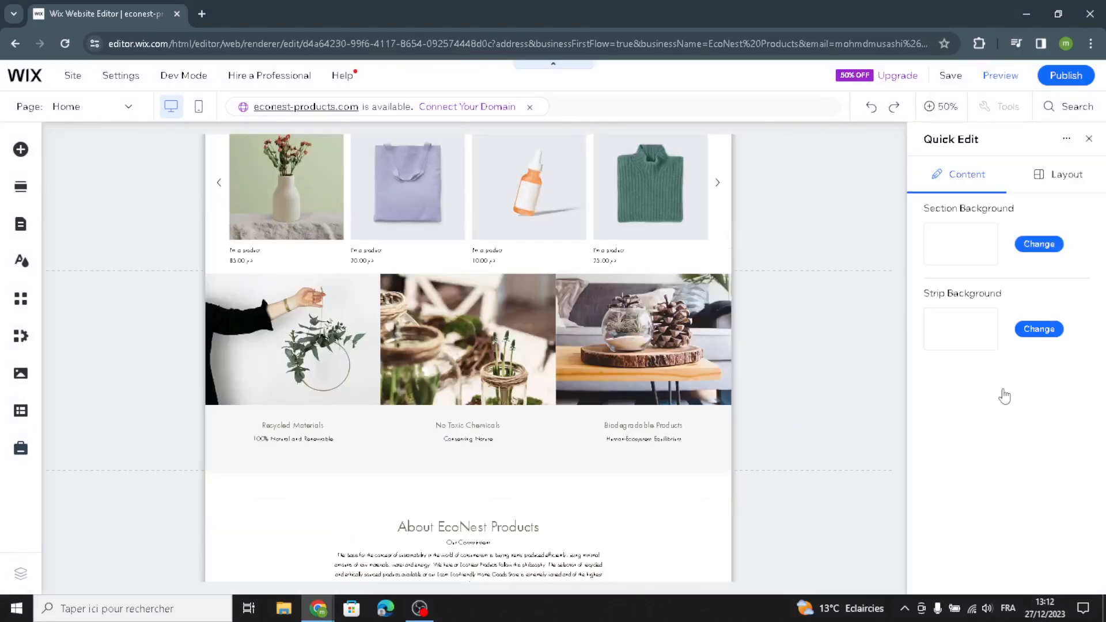
click(1040, 330)
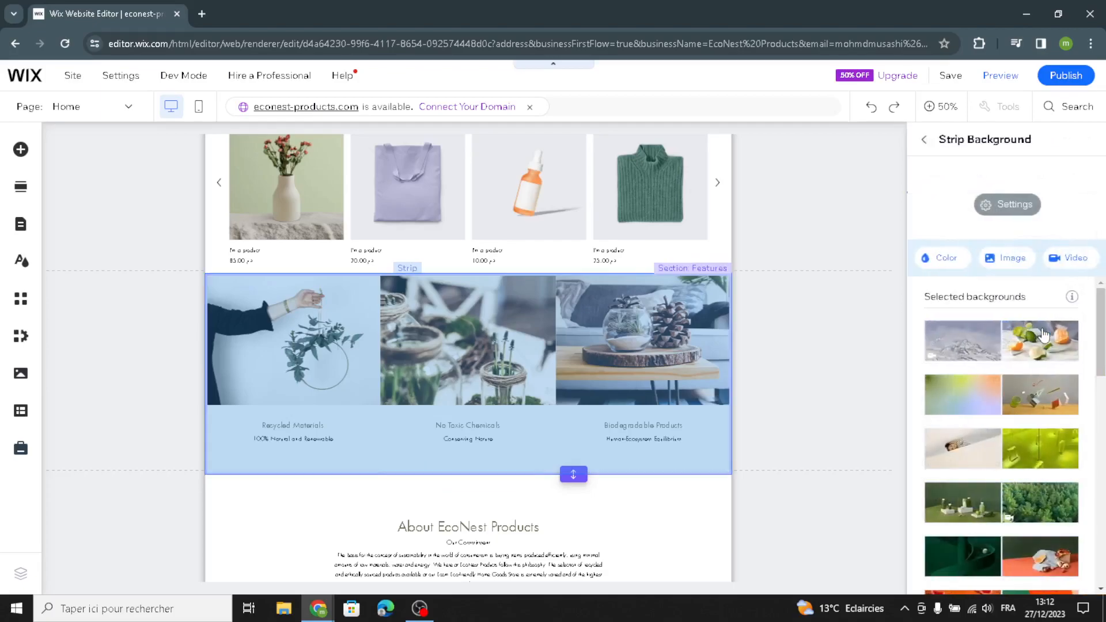
click(956, 262)
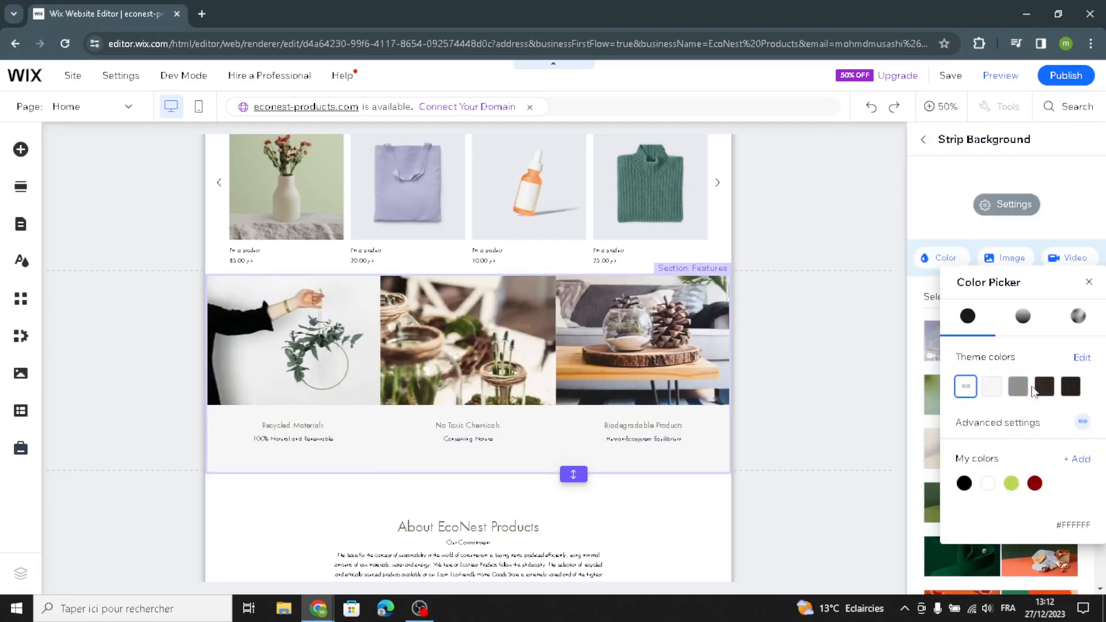
click(1089, 283)
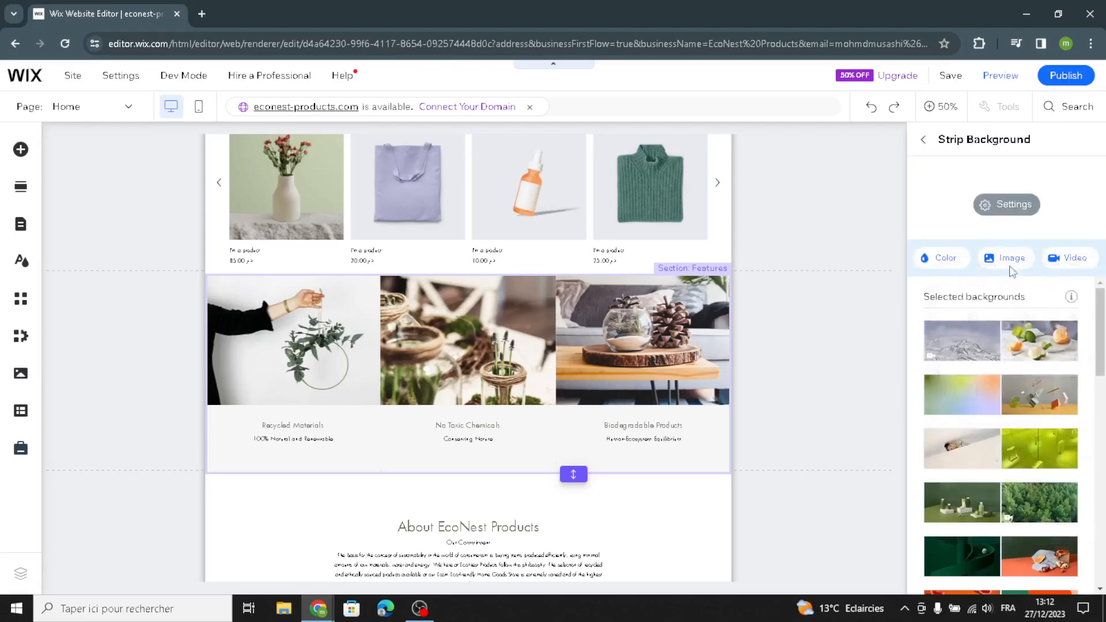
click(924, 139)
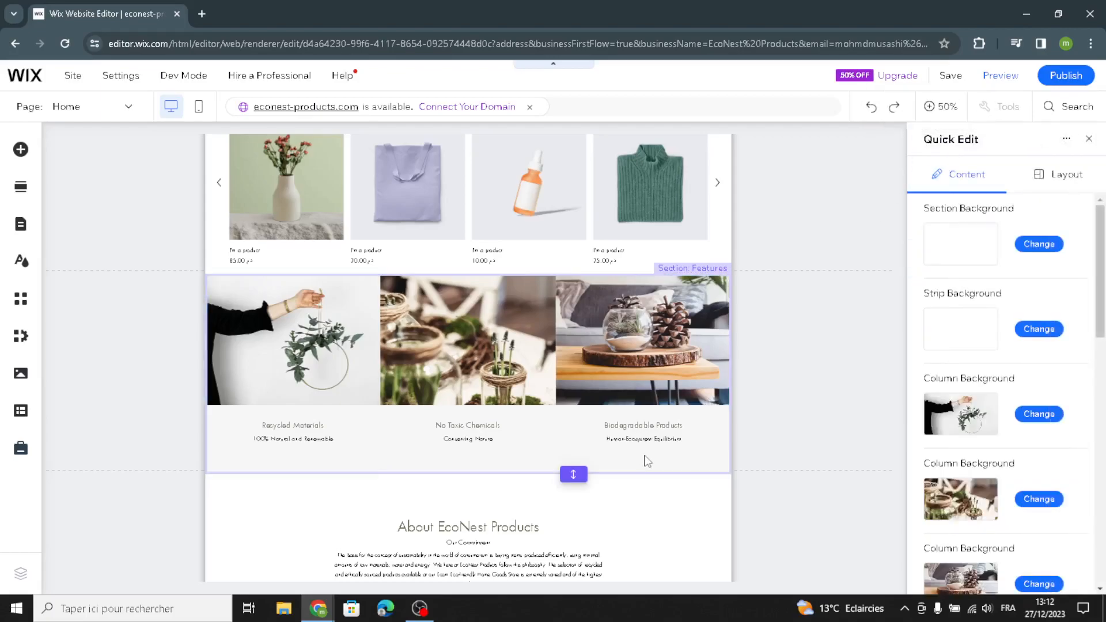
- Select the About section and look over its section background options and color choices
scroll(647, 461, down, 3)
click(650, 447)
scroll(651, 444, down, 1)
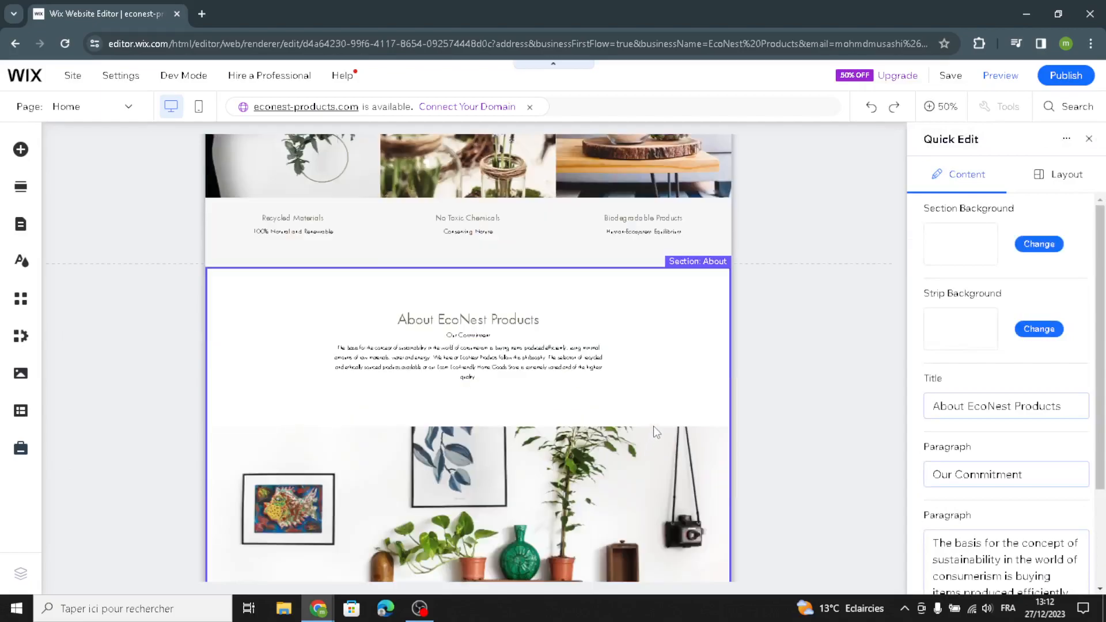
scroll(688, 379, down, 1)
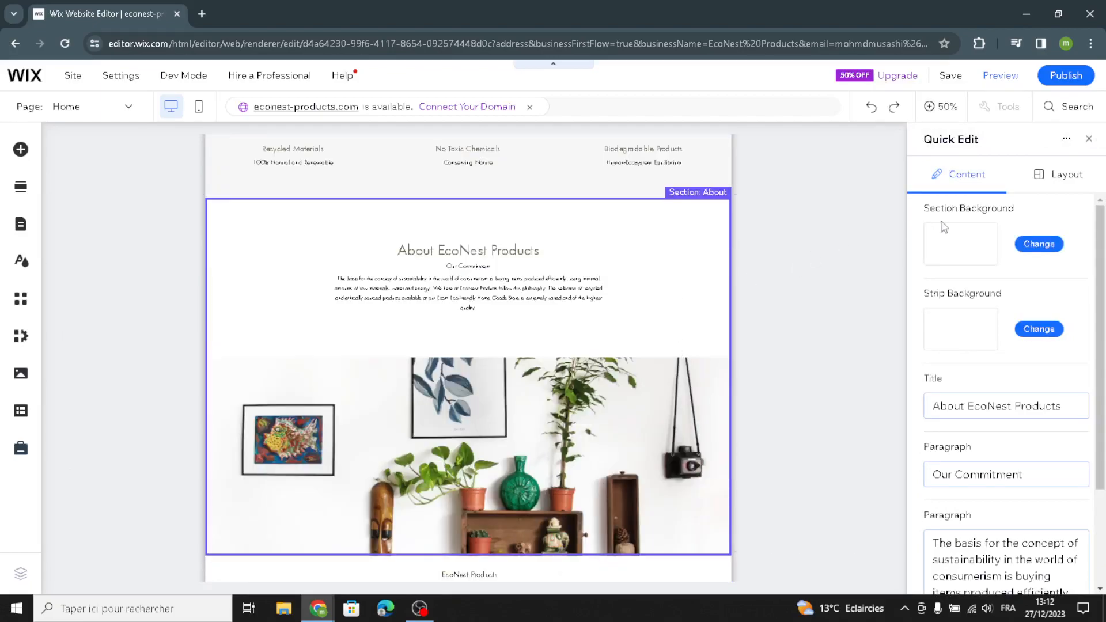
click(1035, 254)
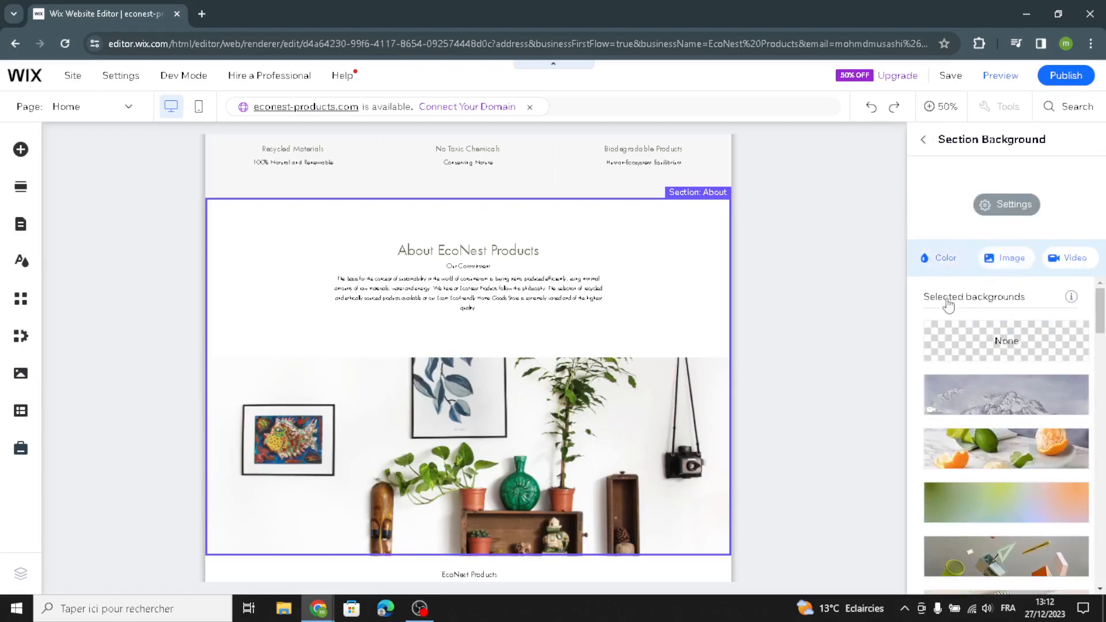
click(939, 258)
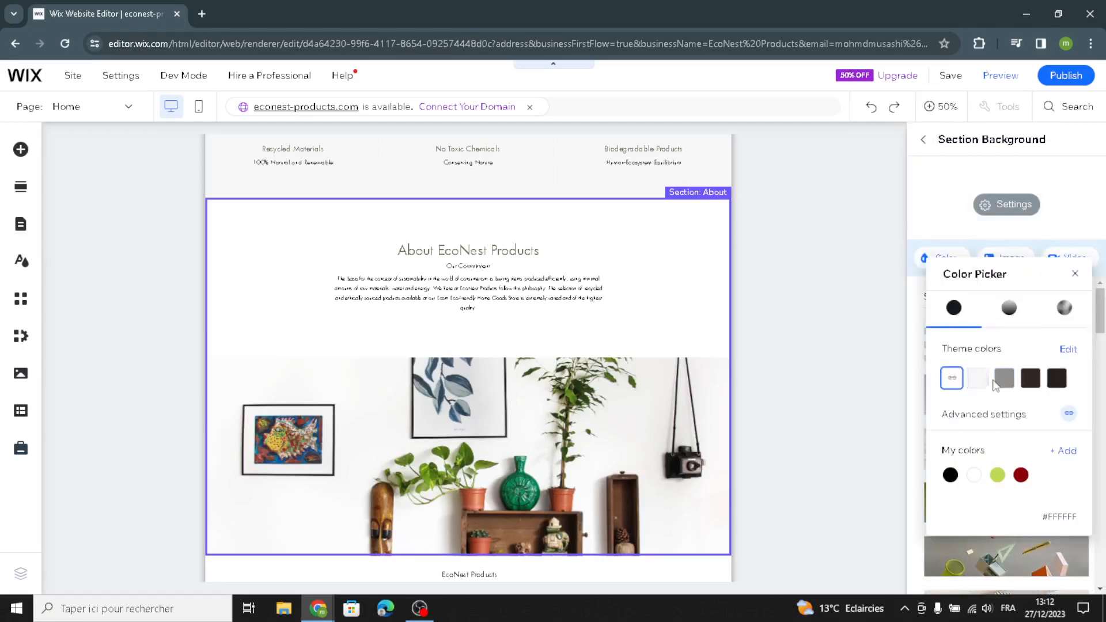
click(1075, 274)
click(923, 139)
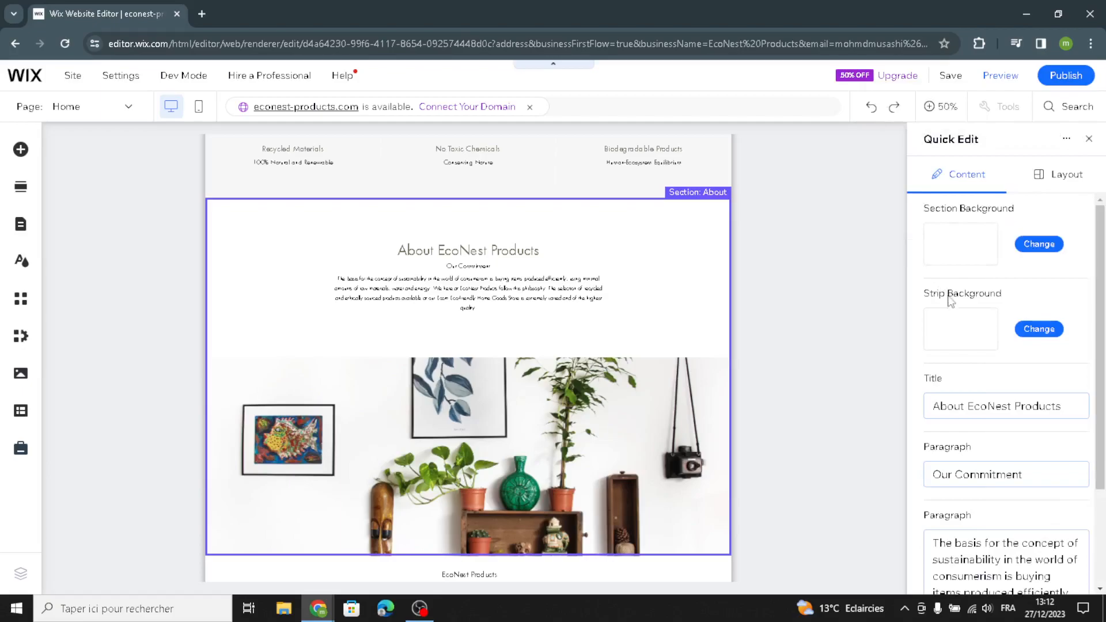
- Set the About section's strip background to the medium grey theme color and close Quick Edit
click(1038, 328)
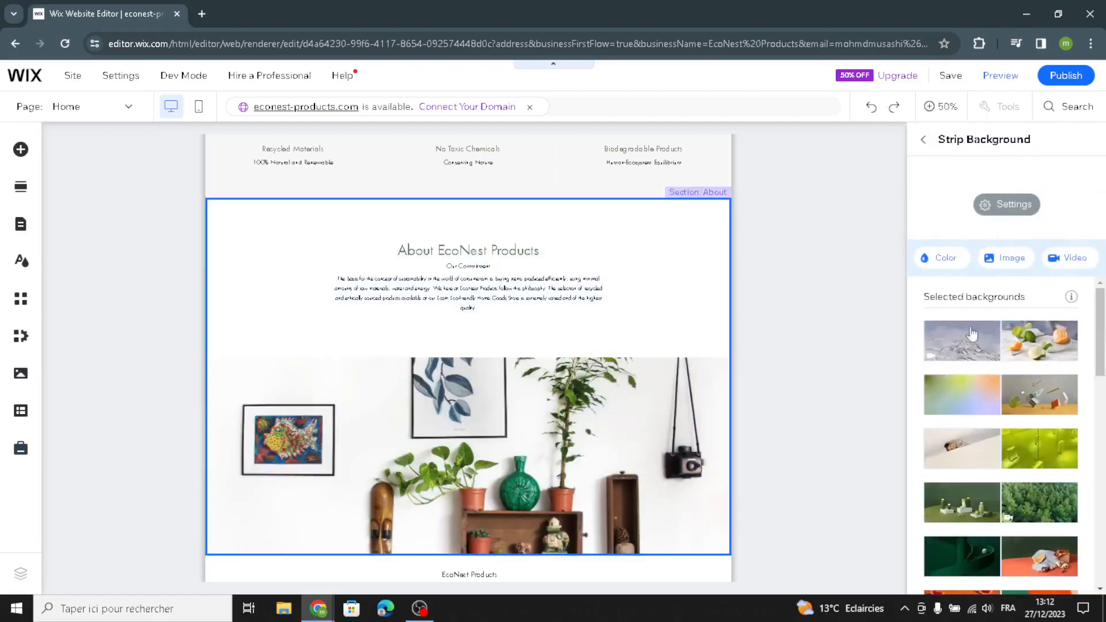
click(952, 265)
click(1016, 383)
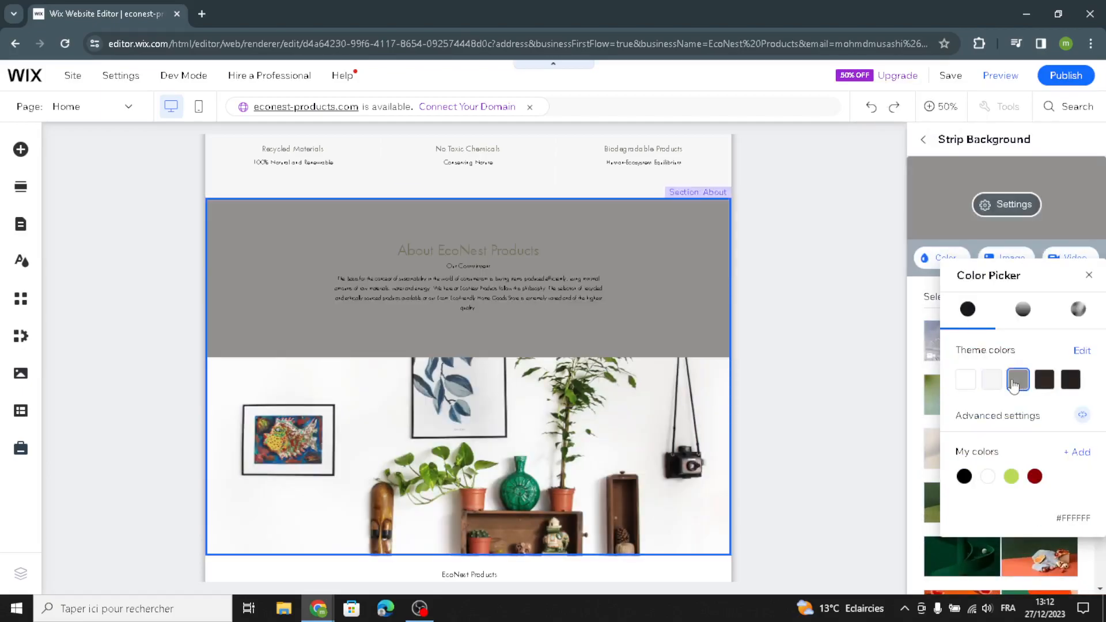
click(1088, 277)
click(924, 139)
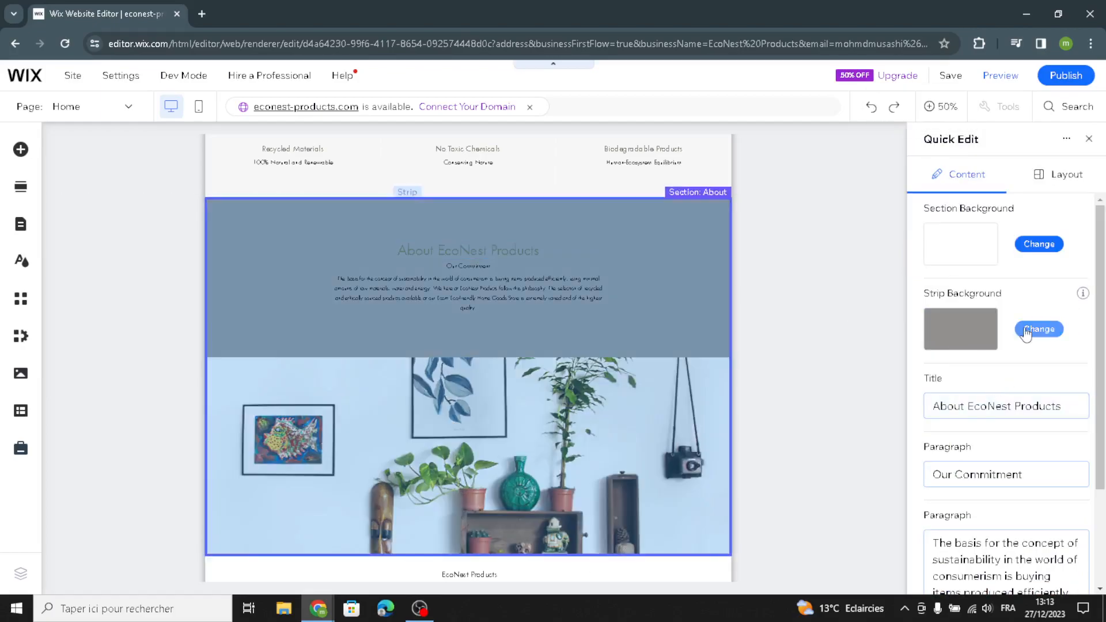
click(1089, 139)
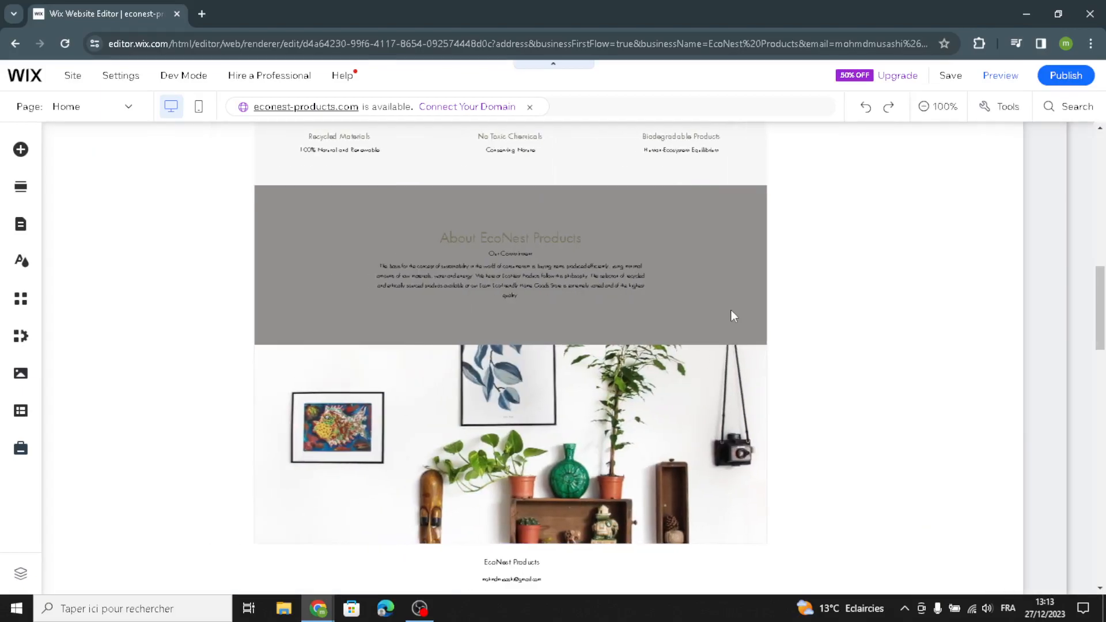
- Open the background image choices for the photo strip below the About text and search Wix media for "eco-friendly home products"
click(589, 498)
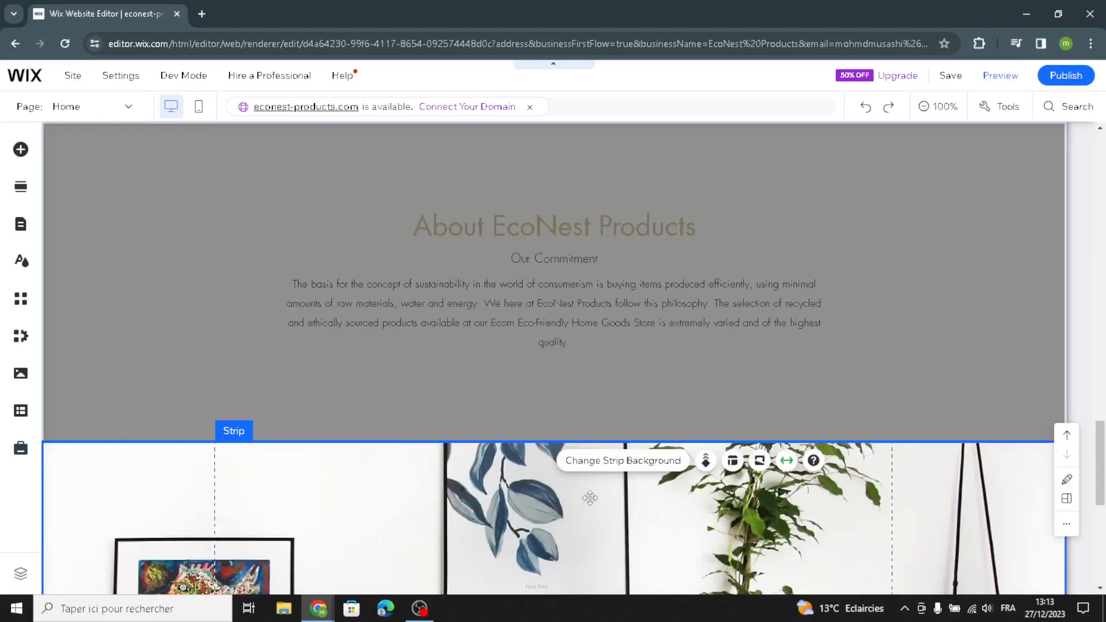
scroll(605, 450, down, 1)
click(622, 395)
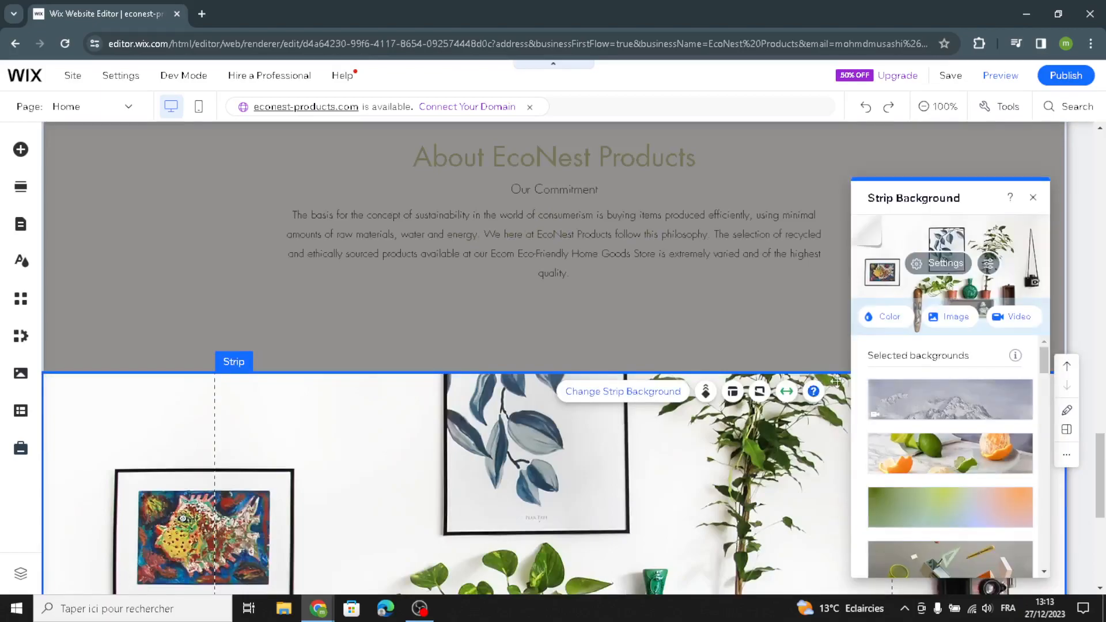
click(938, 320)
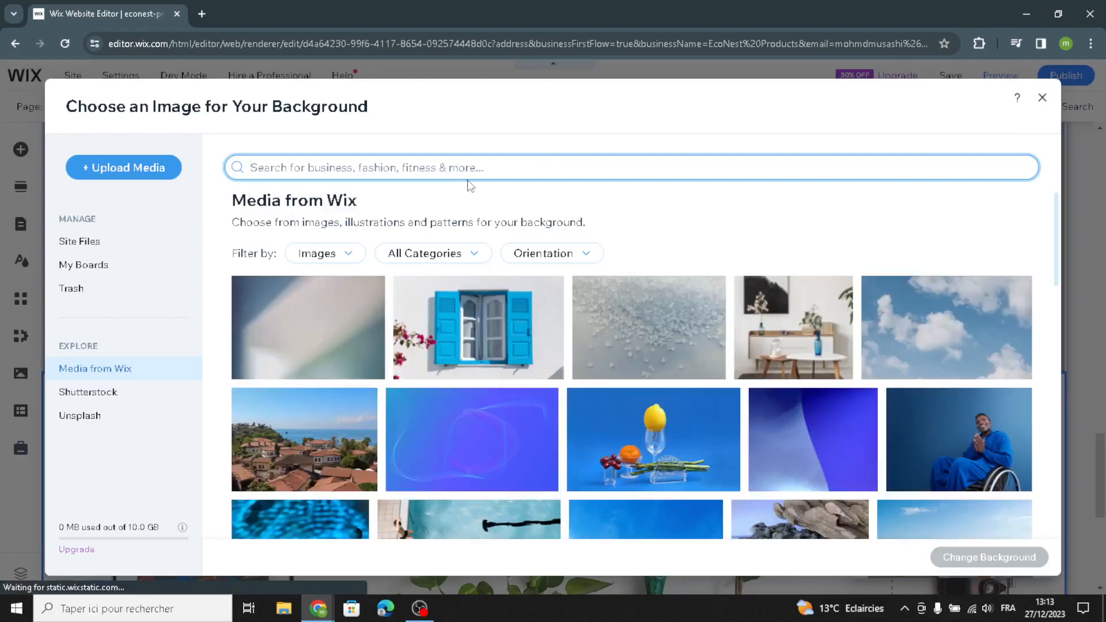
text(eco-frien)
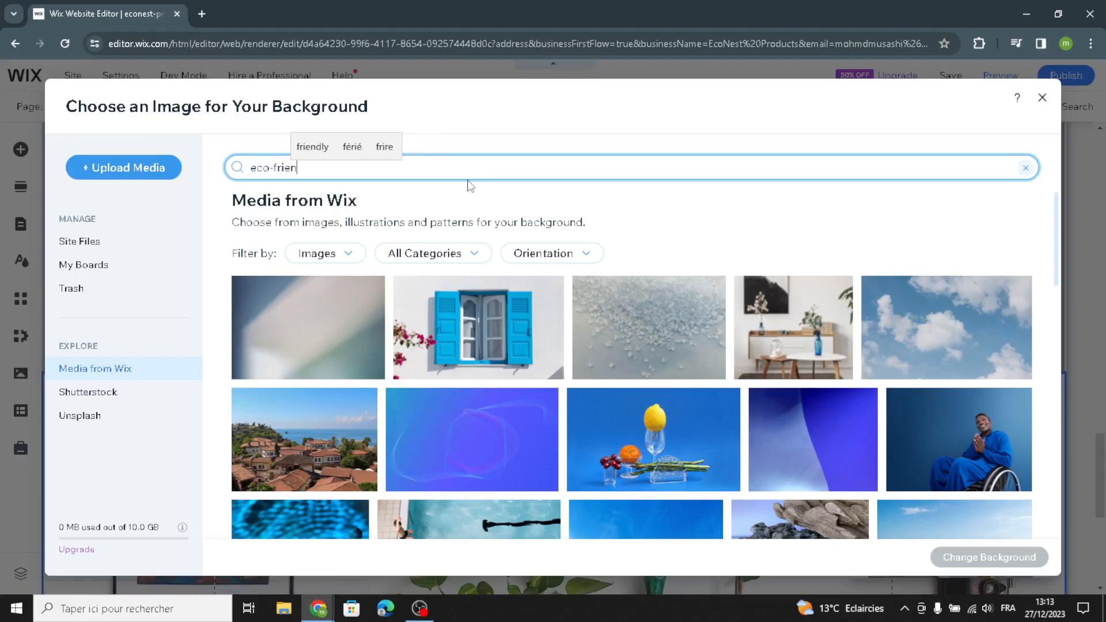
text(dly home )
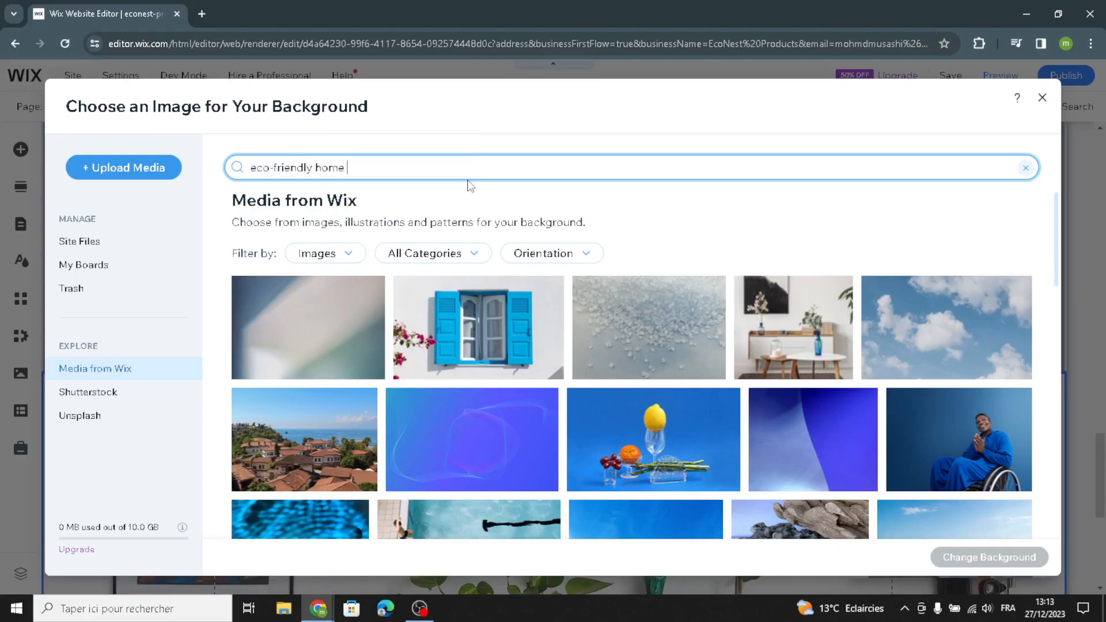
text(products)
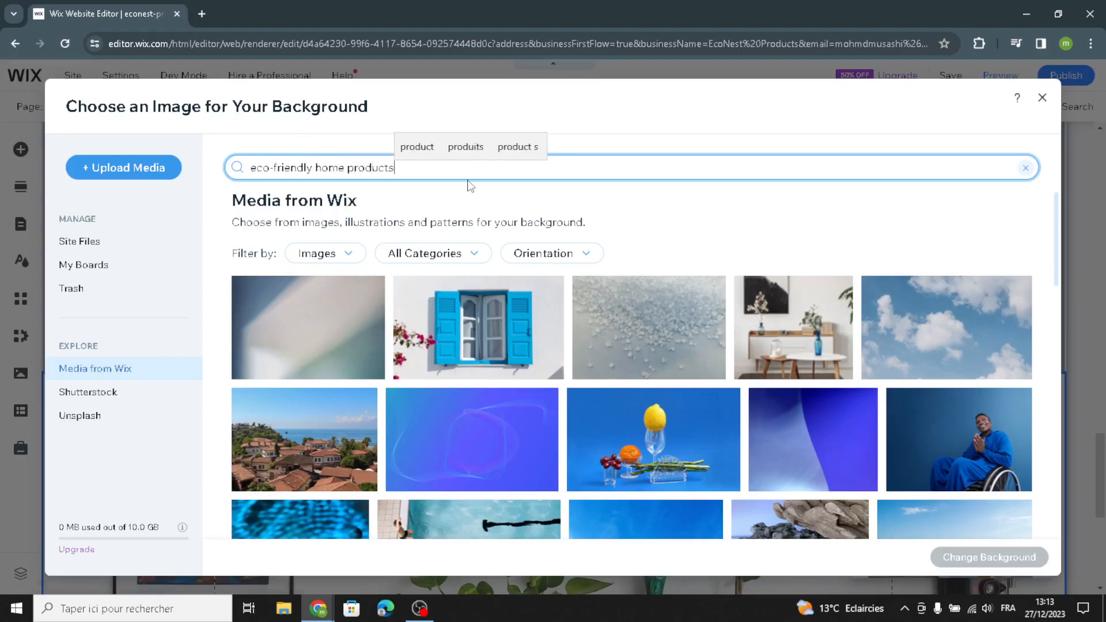
key(Return)
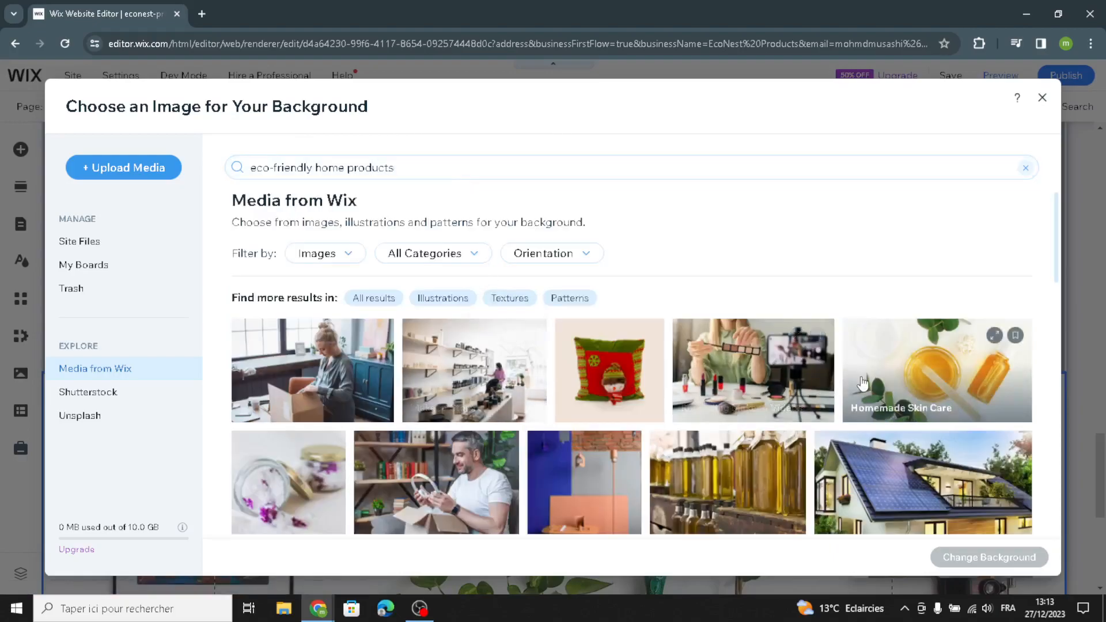
scroll(418, 443, down, 1)
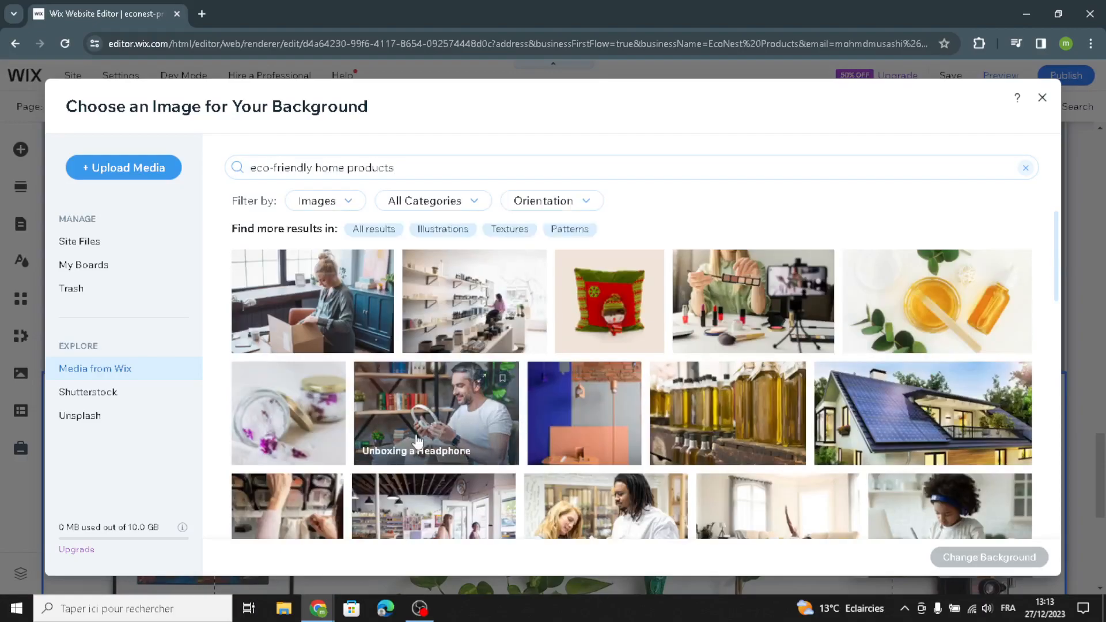
- Choose the "Modern Home" living room image from the Wix media results as the background of the photo strip below the About text
scroll(788, 431, down, 1)
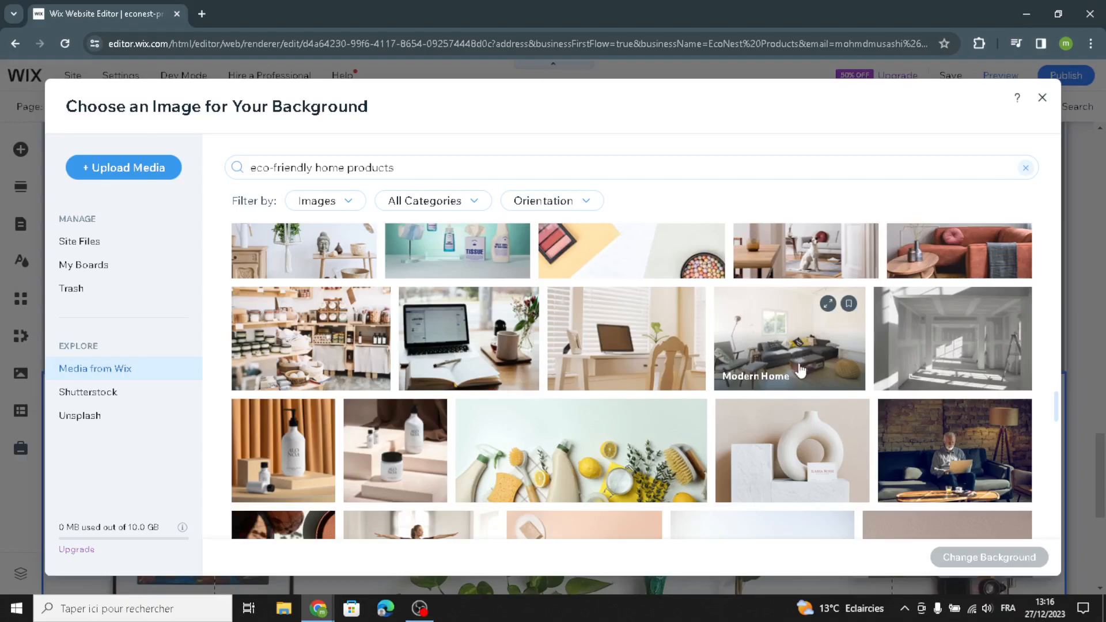
click(800, 370)
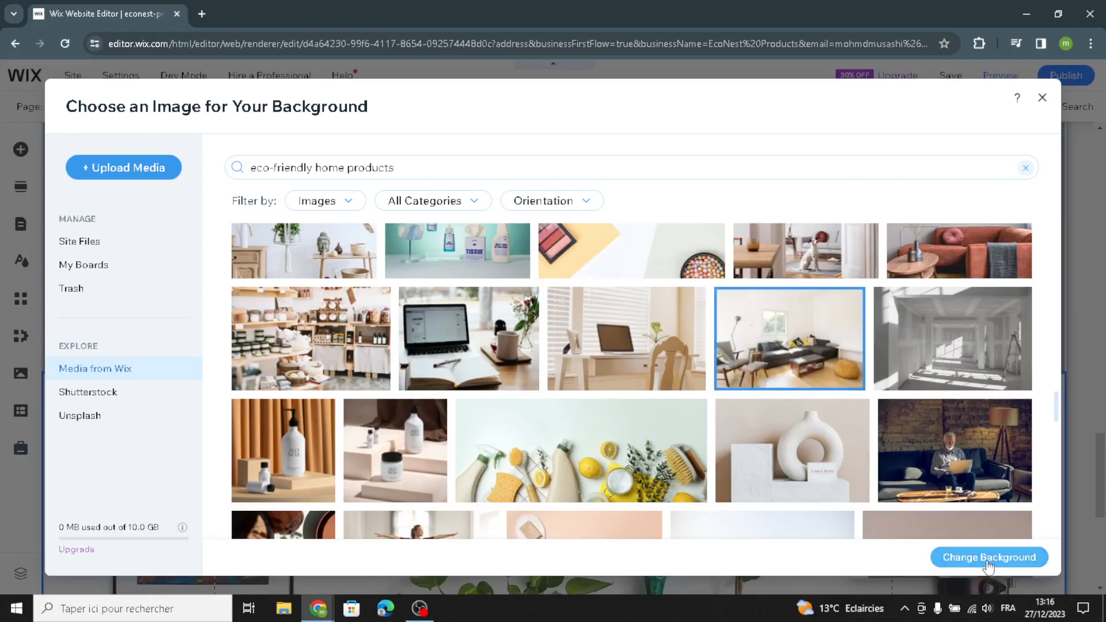
click(917, 548)
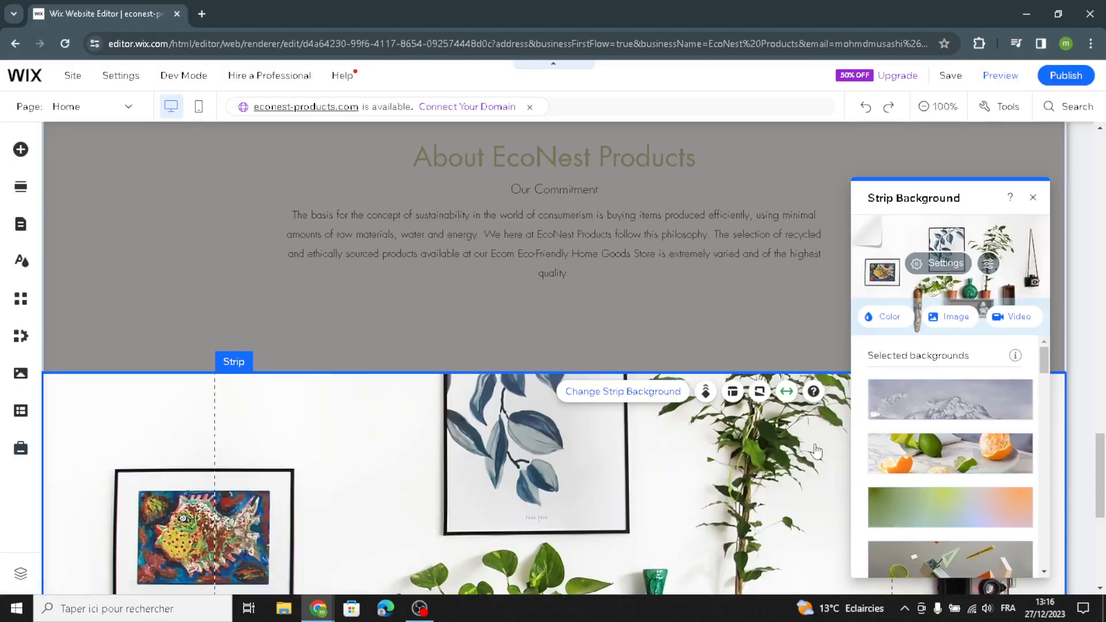
scroll(684, 474, down, 5)
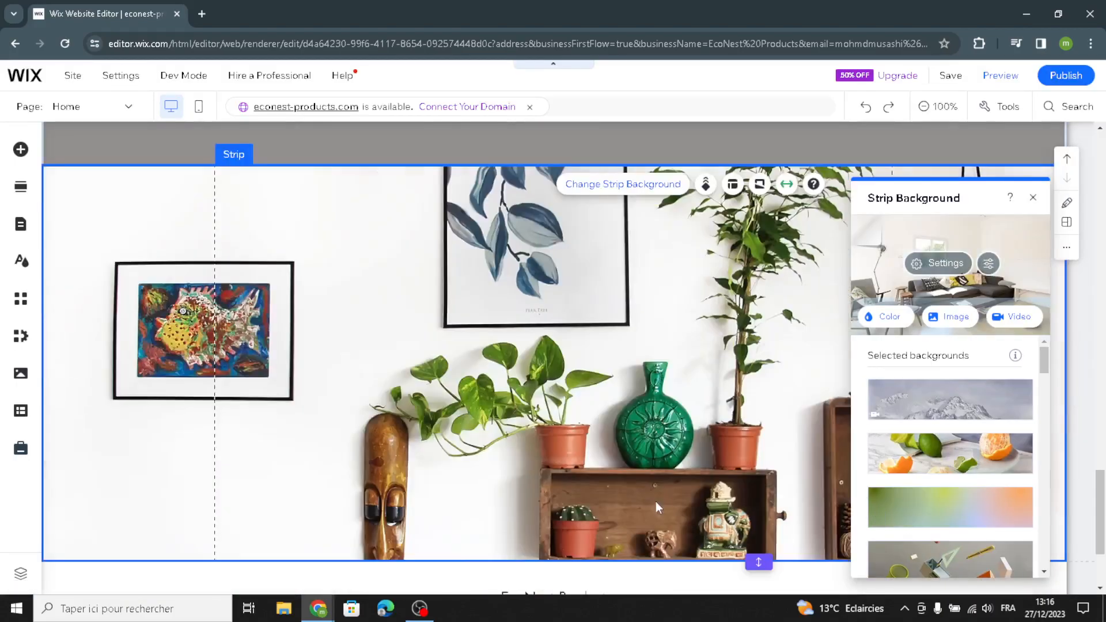
scroll(657, 508, up, 5)
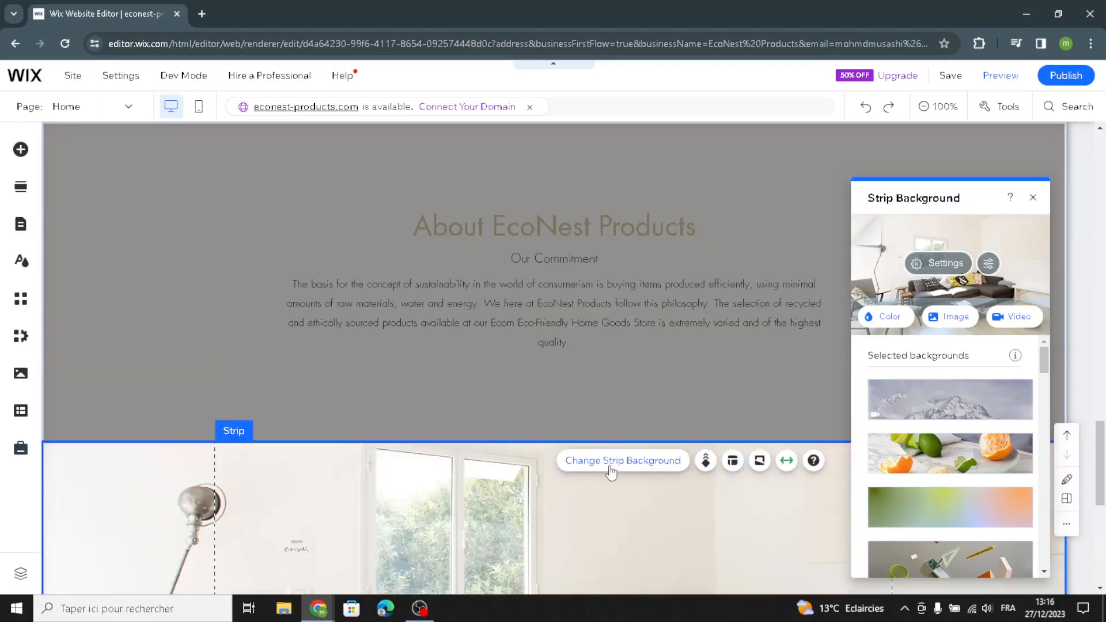
scroll(404, 492, down, 5)
scroll(407, 482, up, 5)
- Replace the About paragraph with AI-generated text made from the suggested About section prompt, and close the AI Text Creator
click(425, 311)
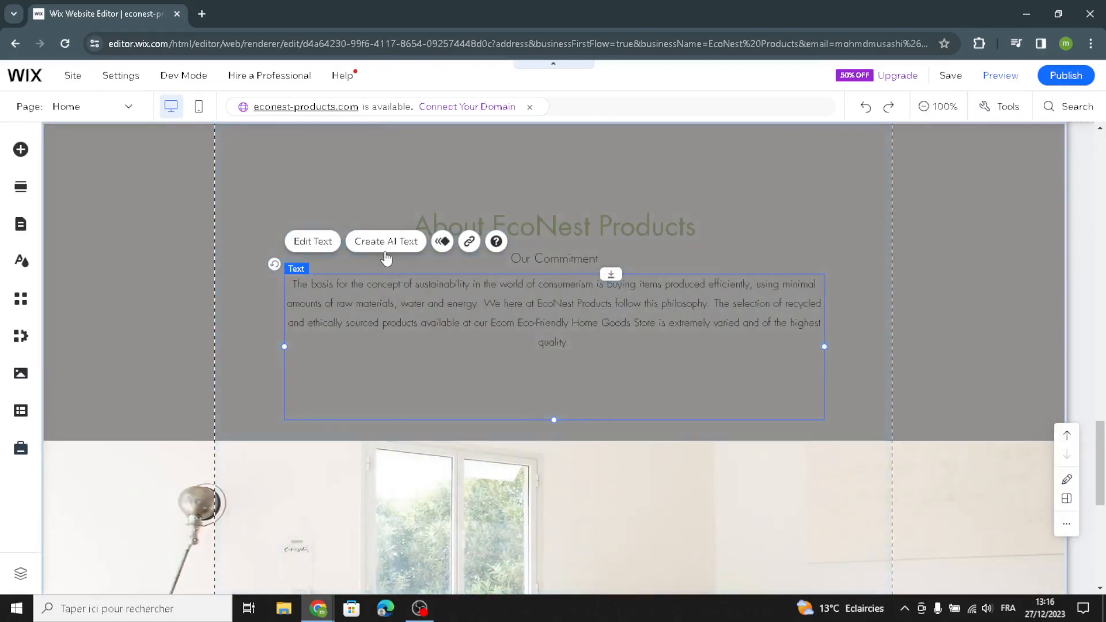
click(389, 245)
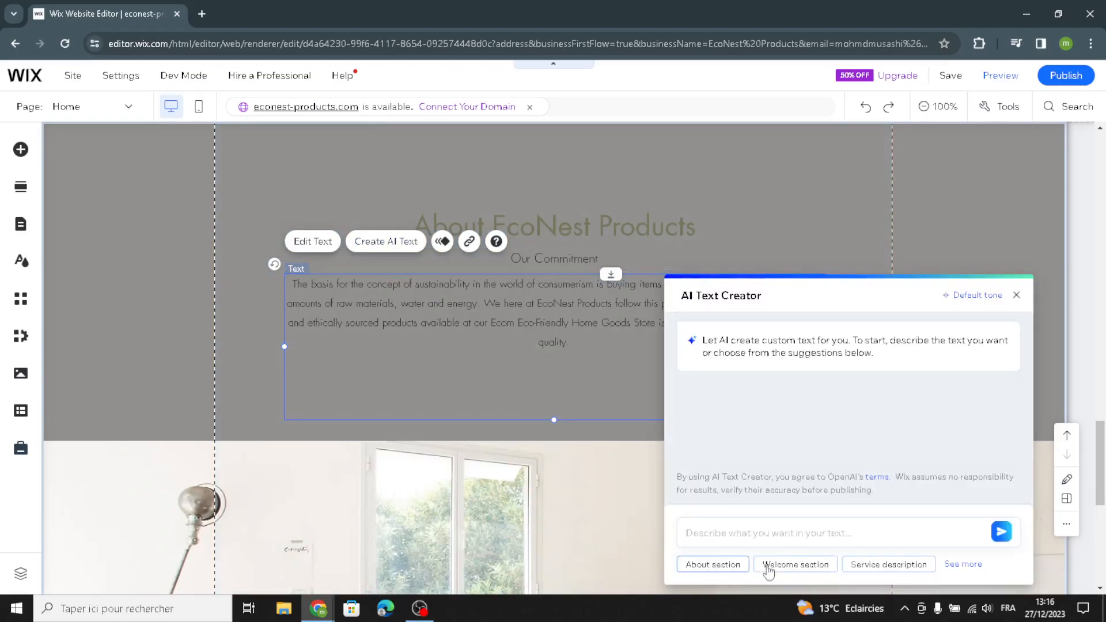
click(725, 566)
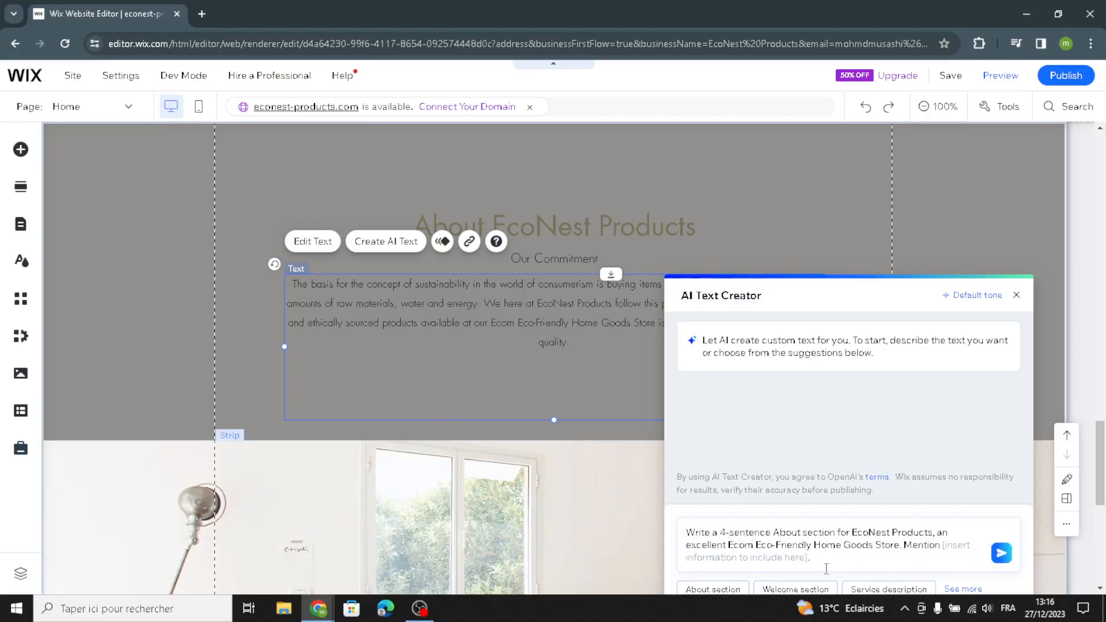
click(1001, 554)
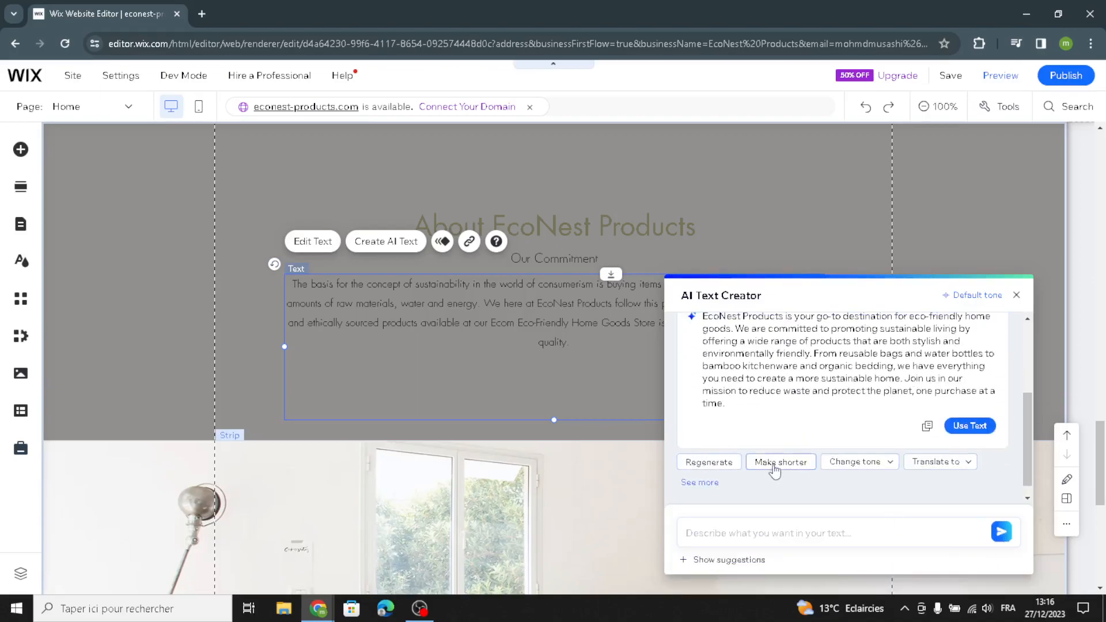
click(969, 426)
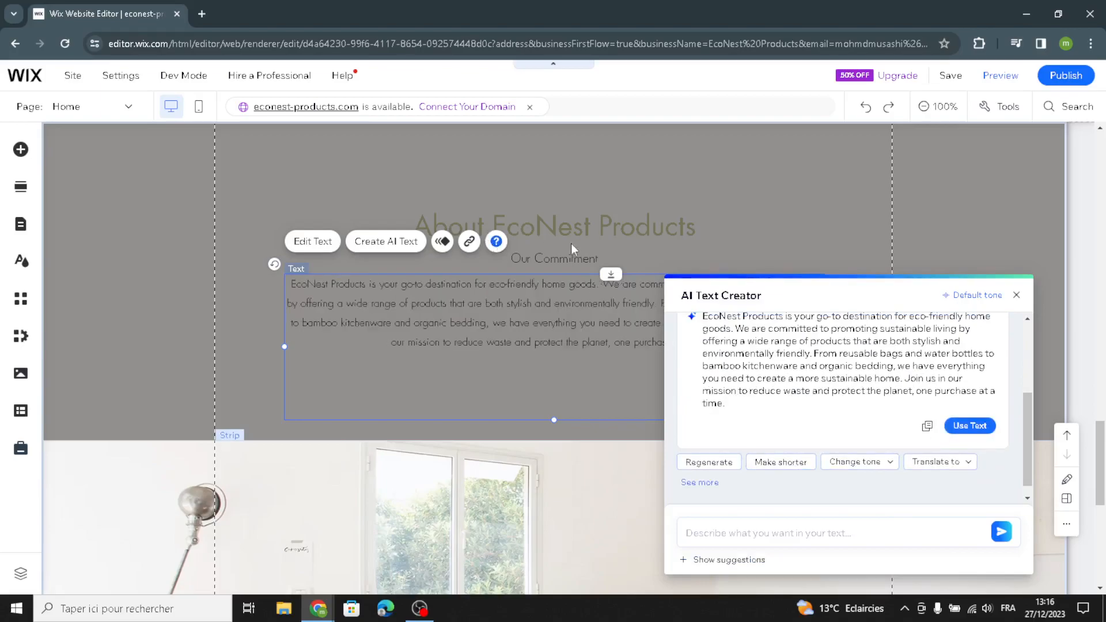
click(1016, 295)
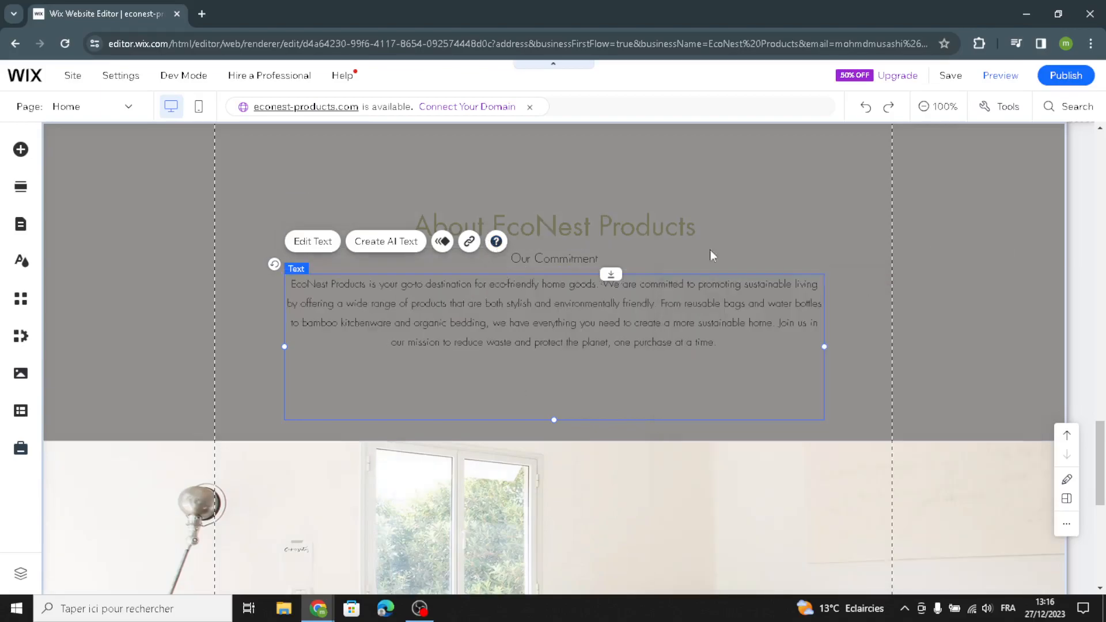
- Try the Geotica Four Open font on the About paragraph and apply the Heading 6 text style
click(306, 247)
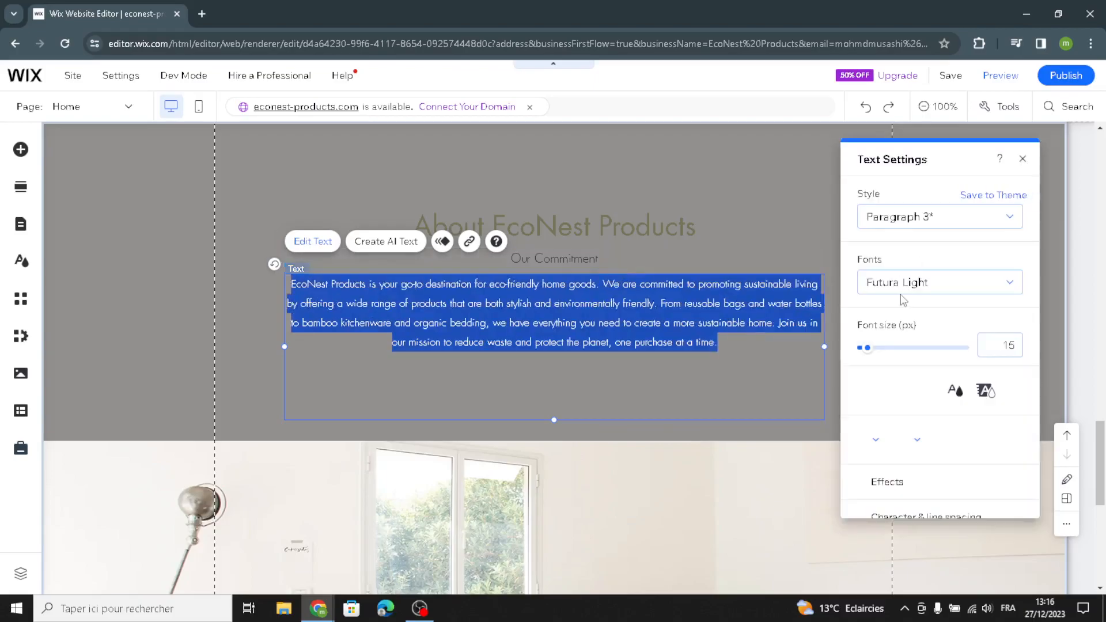
click(916, 282)
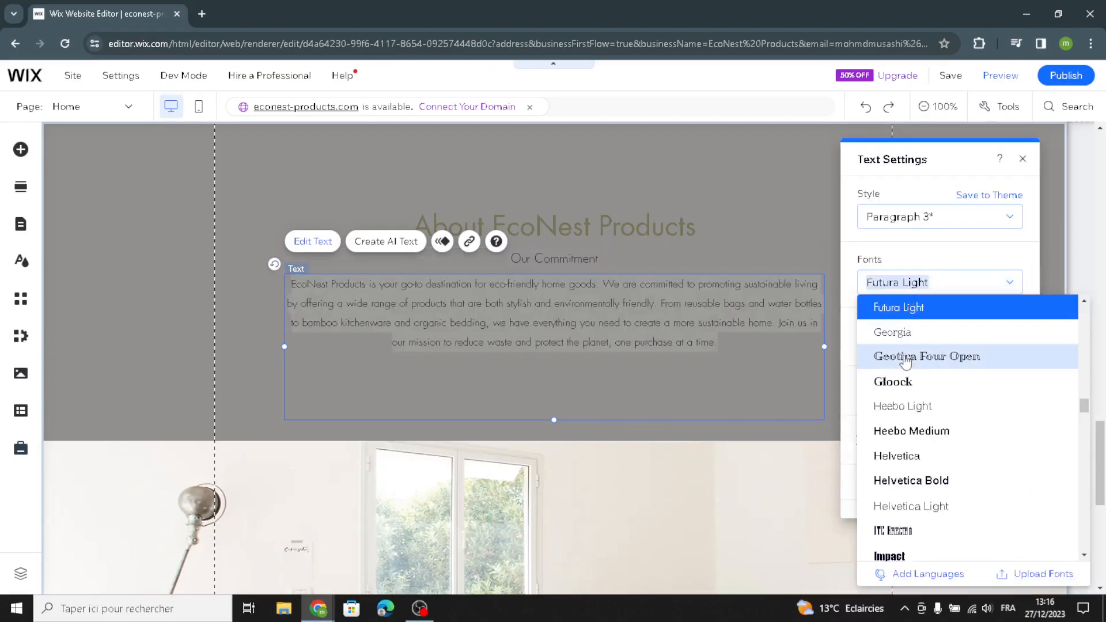
click(907, 356)
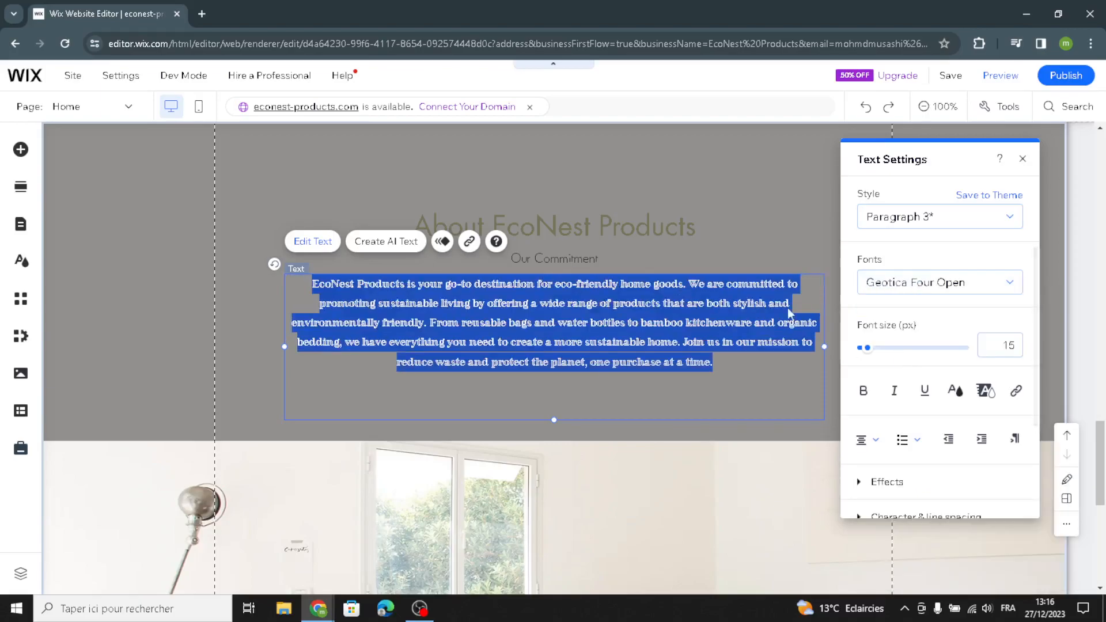
click(903, 223)
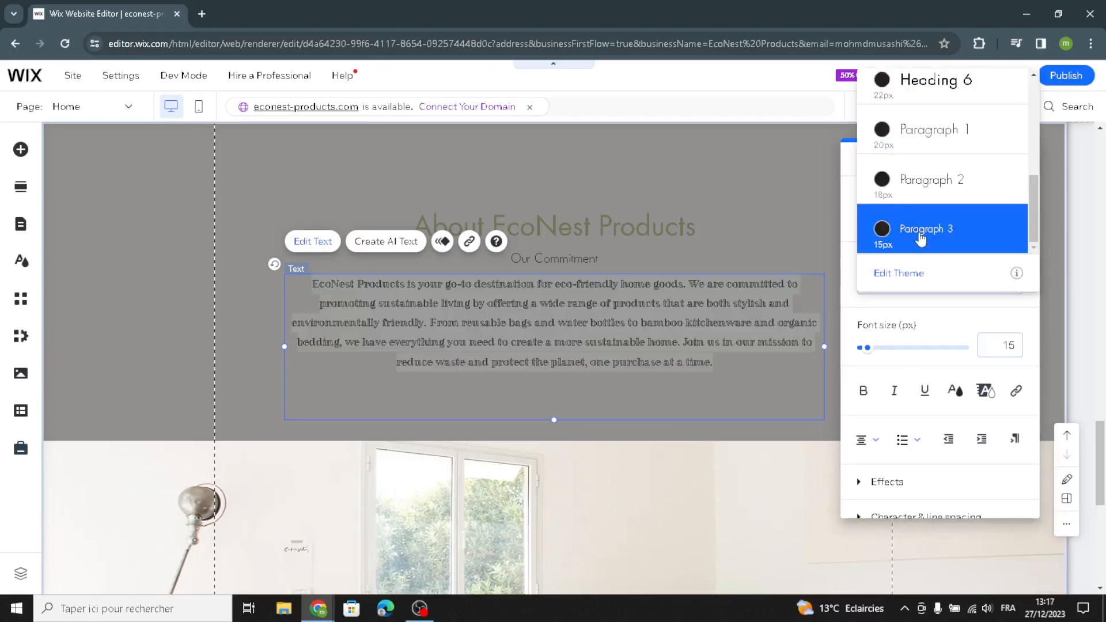
click(914, 93)
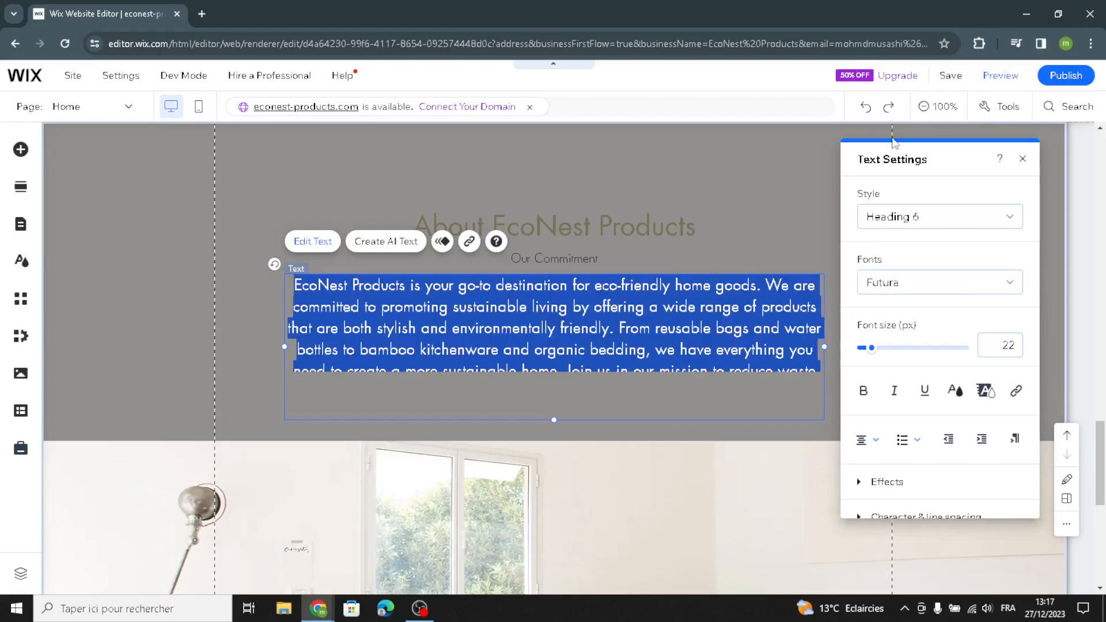
click(137, 286)
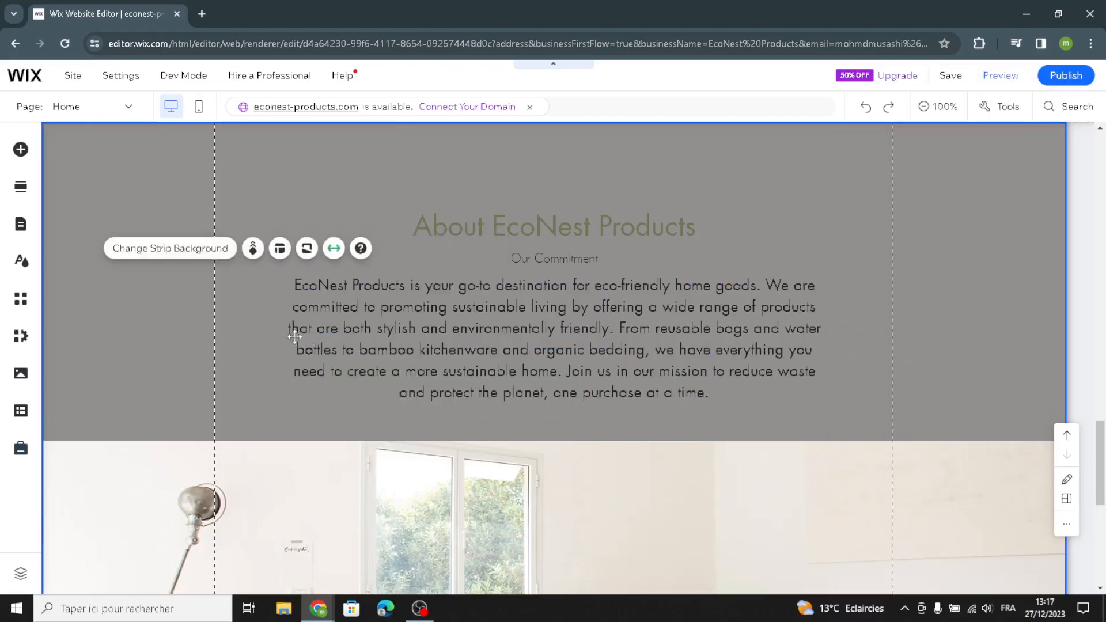
- Review the restyled About section and the footer's editable text fields in Quick Edit without changing them
scroll(341, 367, down, 1)
scroll(341, 367, down, 2)
scroll(341, 367, up, 2)
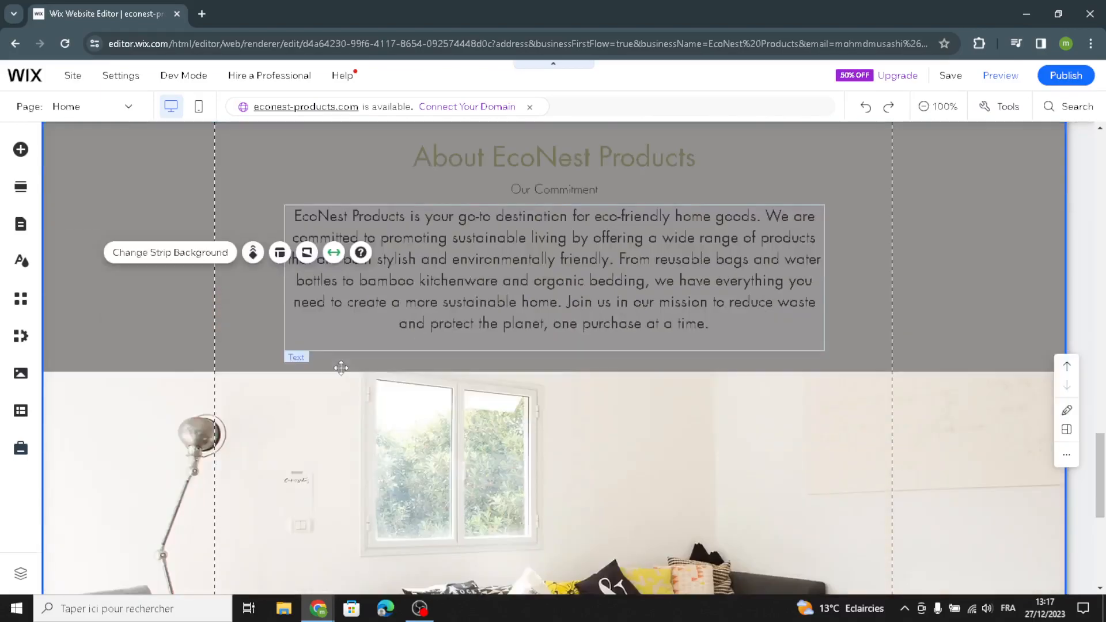
scroll(341, 368, down, 4)
scroll(341, 368, down, 1)
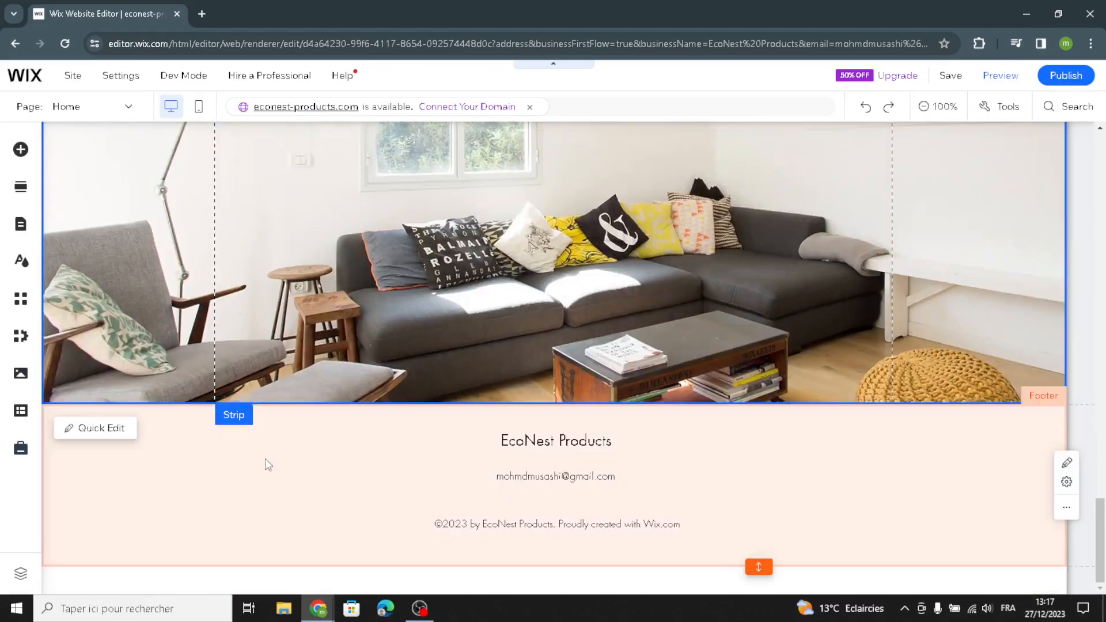
click(268, 465)
click(97, 428)
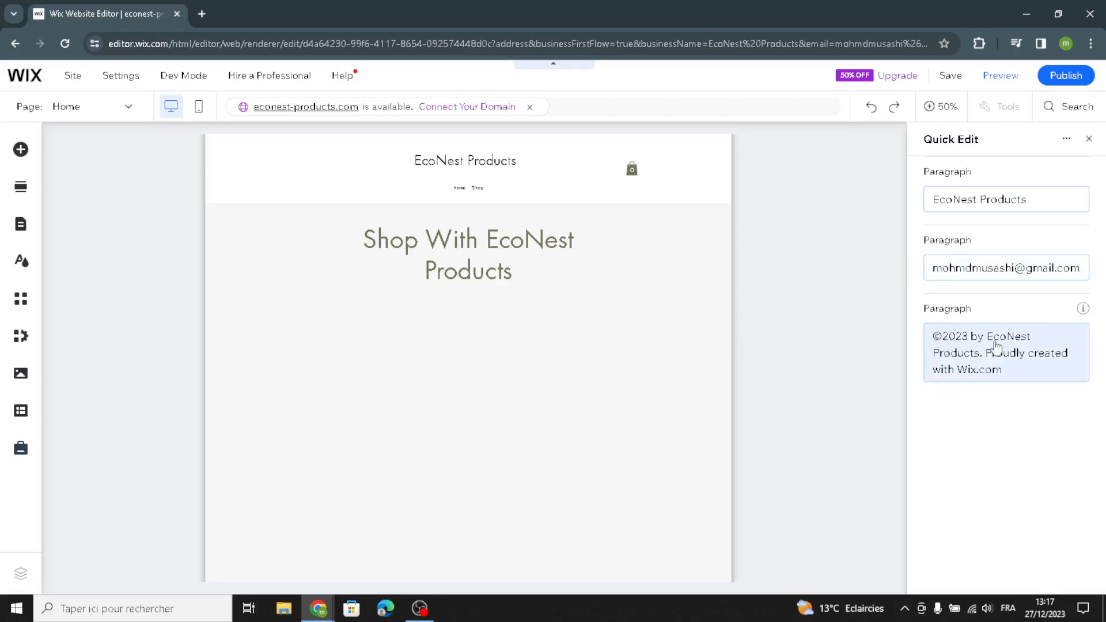
click(1088, 143)
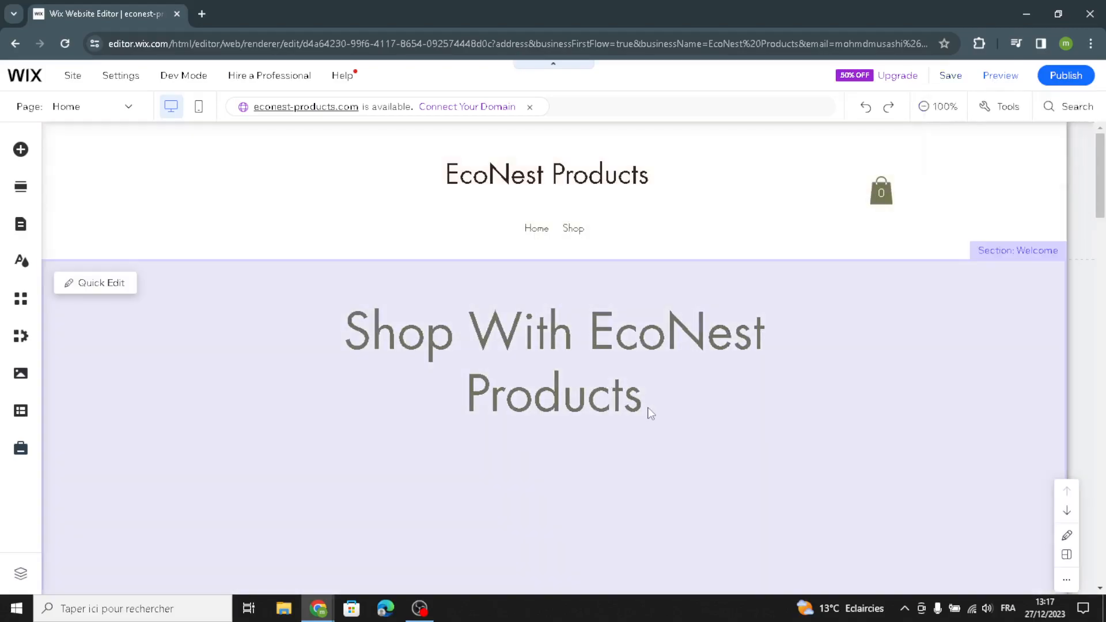
- Look over the homepage's Products section, publish the site, and dismiss the publishing confirmation and the mobile editing offer
scroll(650, 413, down, 10)
scroll(624, 500, down, 1)
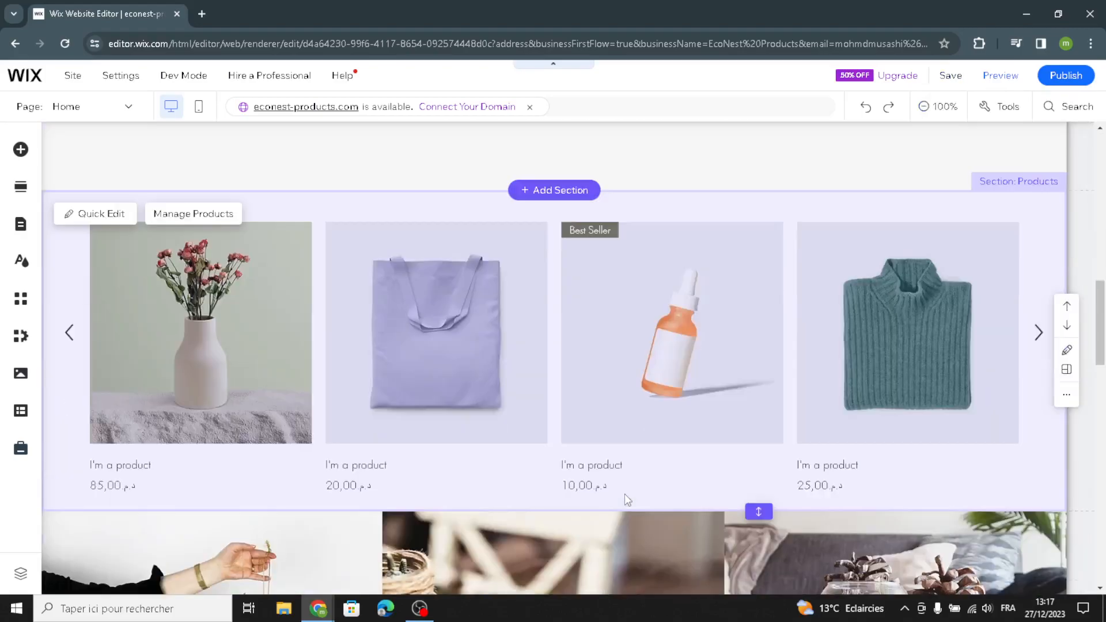
mouse_move(942, 90)
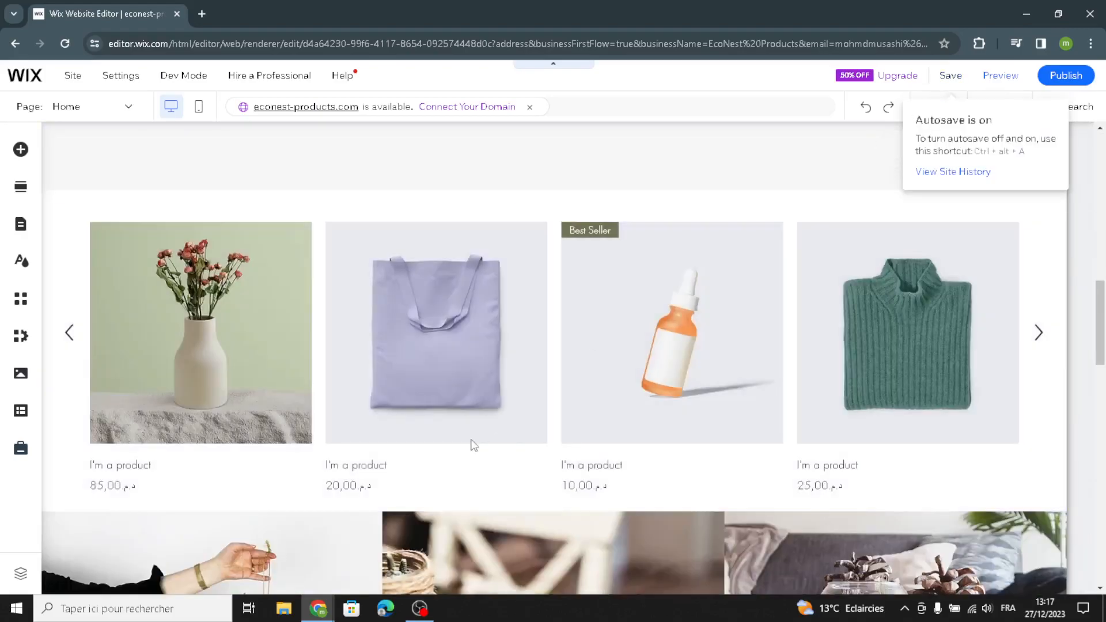
scroll(508, 487, up, 5)
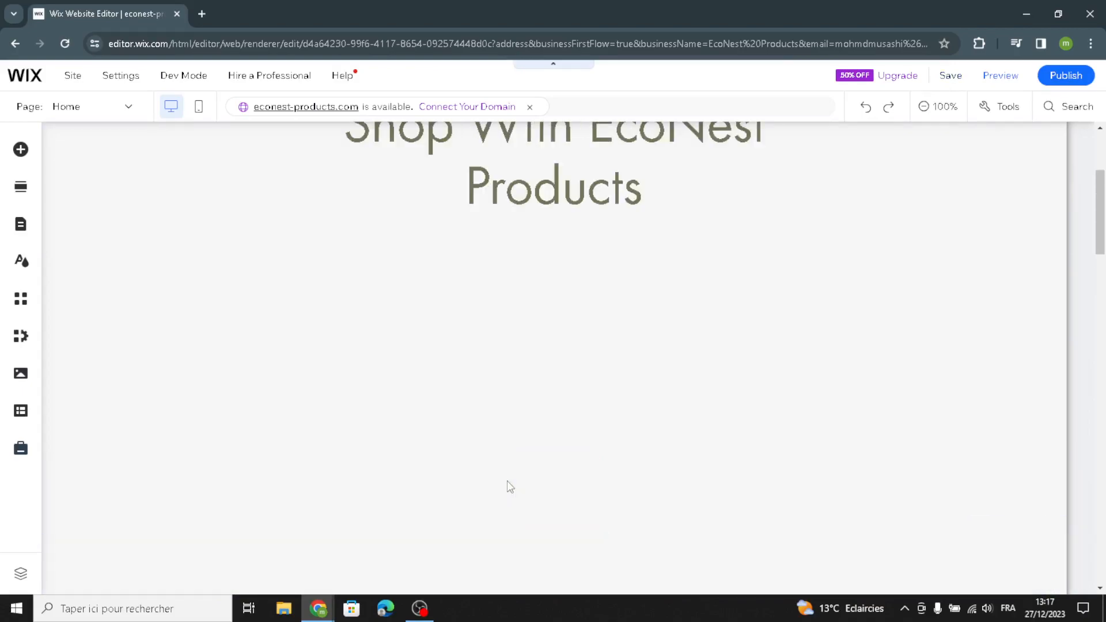
scroll(487, 355, up, 3)
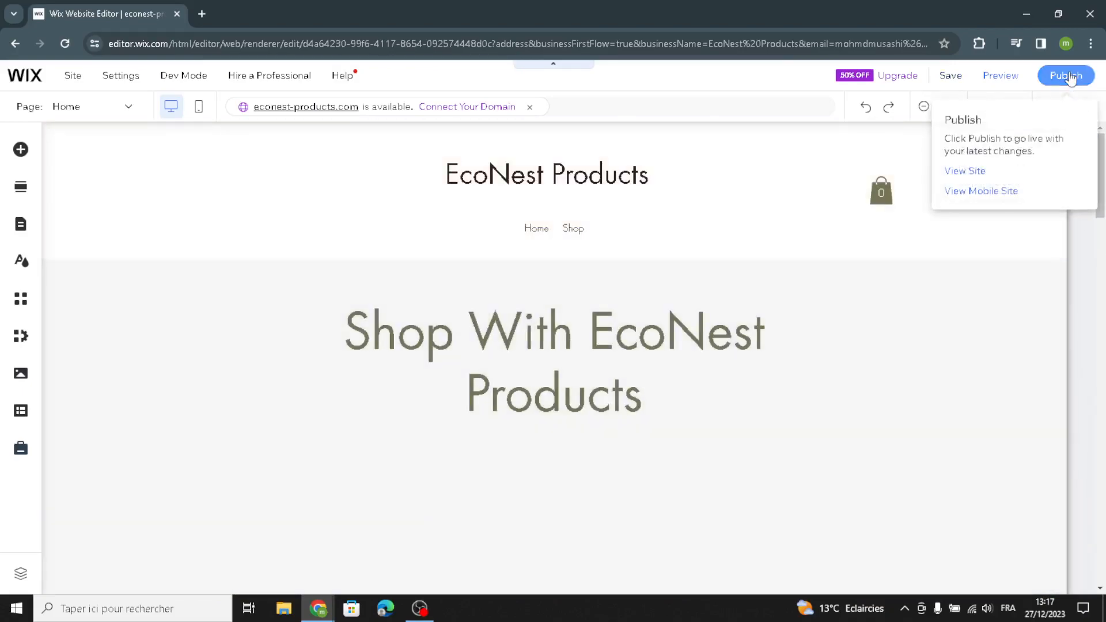
click(1070, 77)
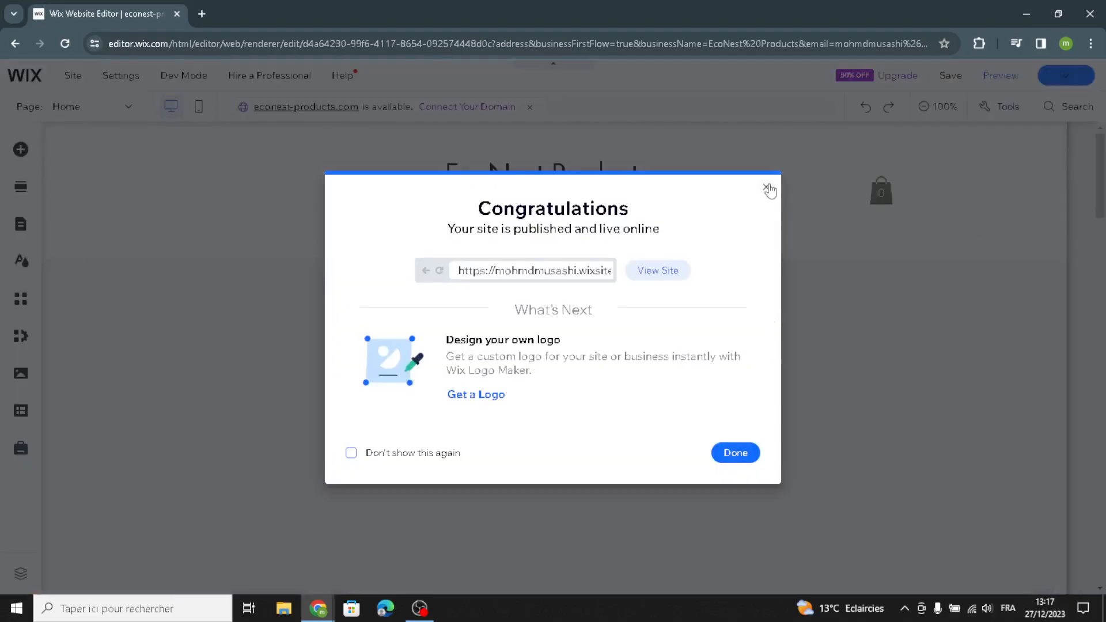
click(767, 186)
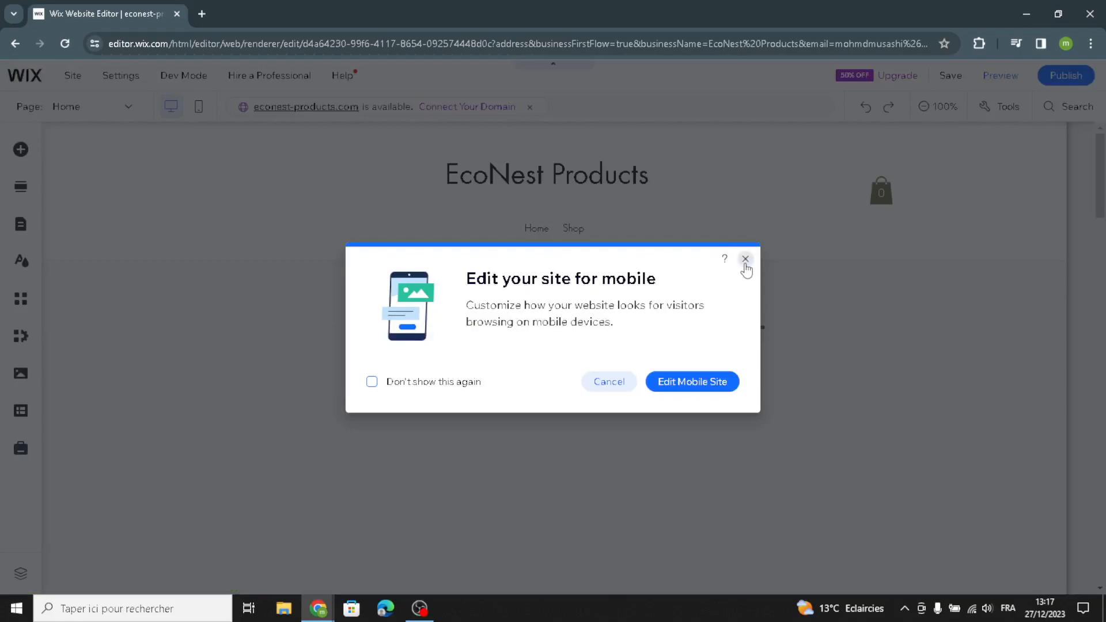
click(746, 259)
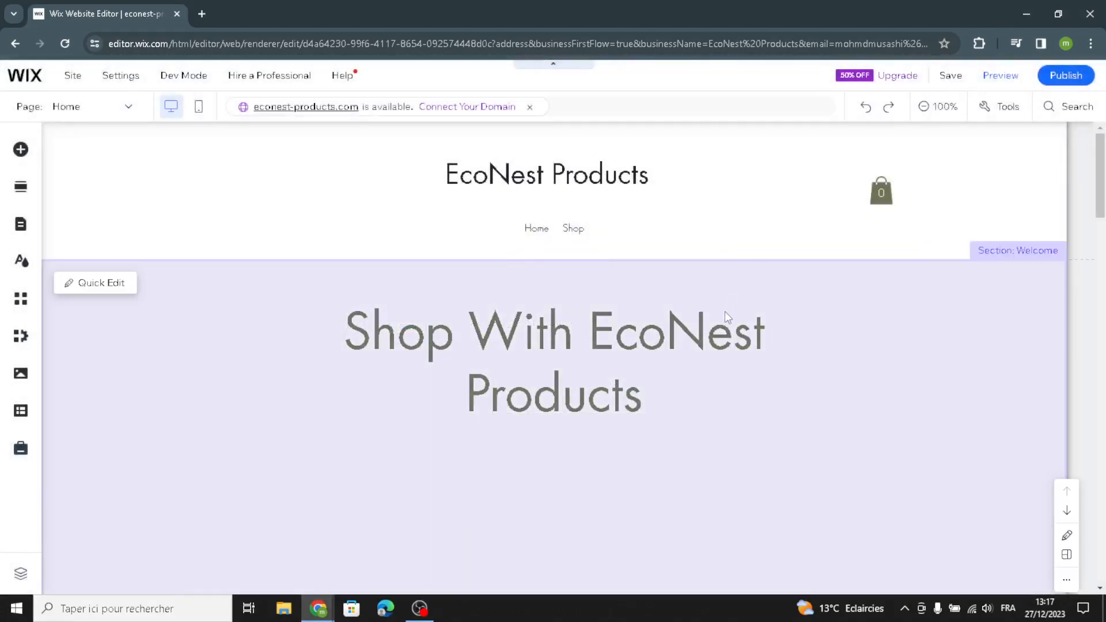